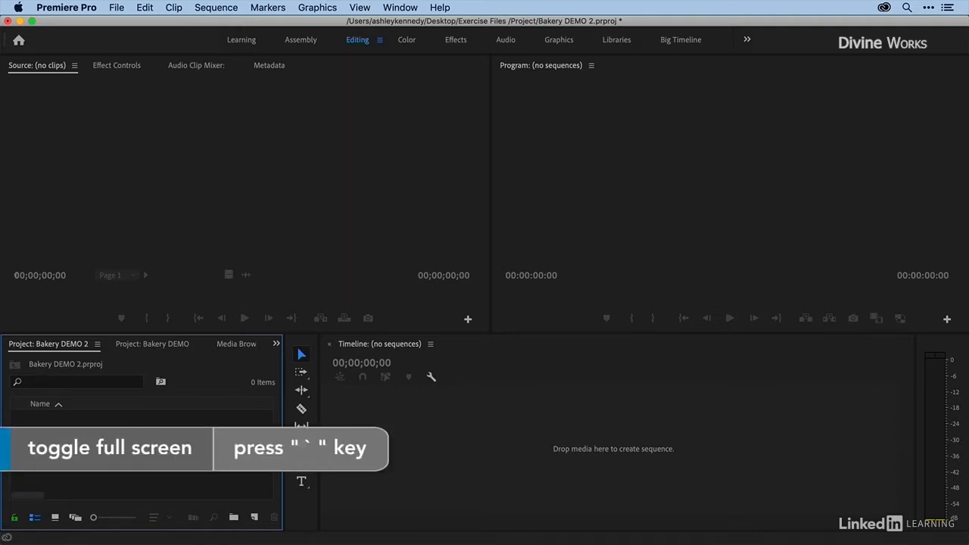
# Step: Enlarge the project panel to full screen and import every picture from the Media > Images folder through the Media Browser
pyautogui.press('`')
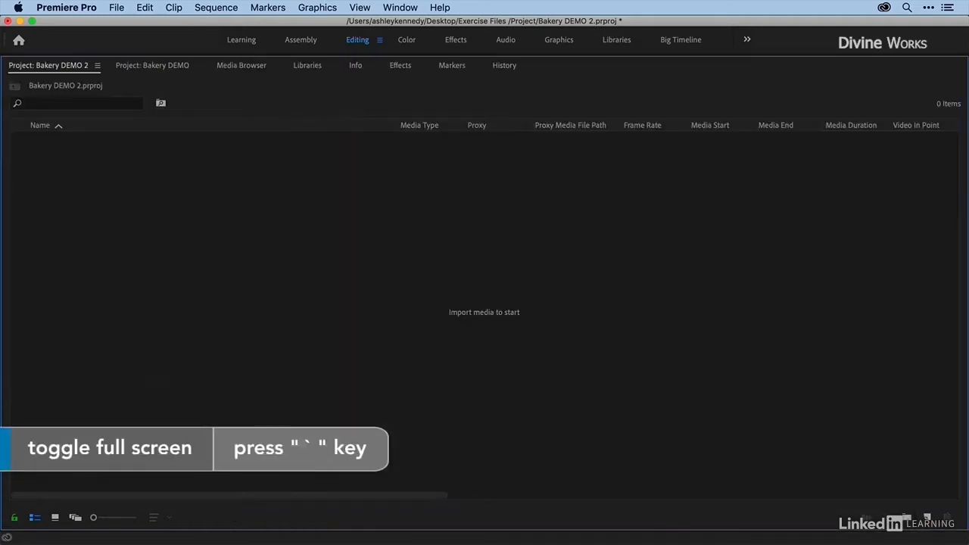
pyautogui.click(241, 66)
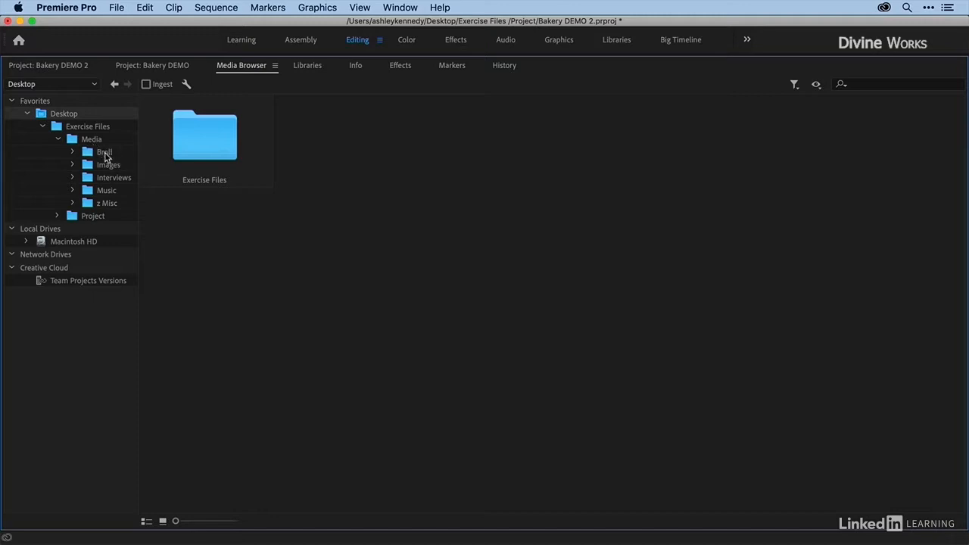
pyautogui.click(108, 167)
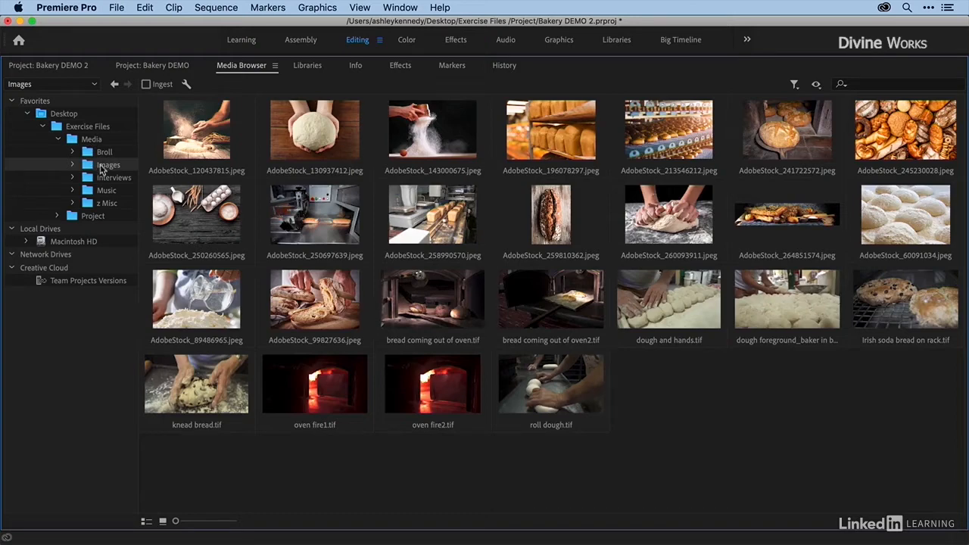
pyautogui.moveTo(939, 468); pyautogui.dragTo(440, 265)
pyautogui.moveTo(280, 167); pyautogui.dragTo(206, 127)
pyautogui.rightClick(203, 135)
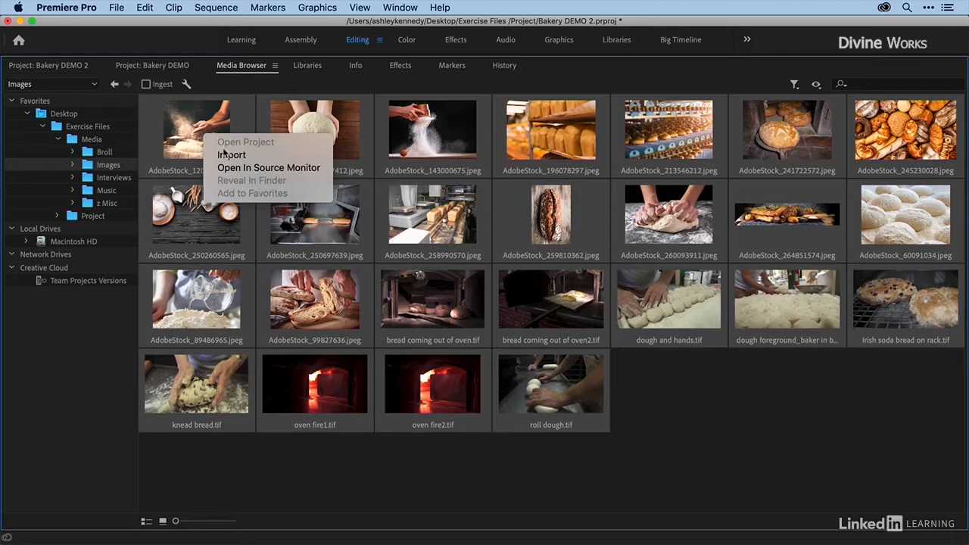
pyautogui.click(224, 155)
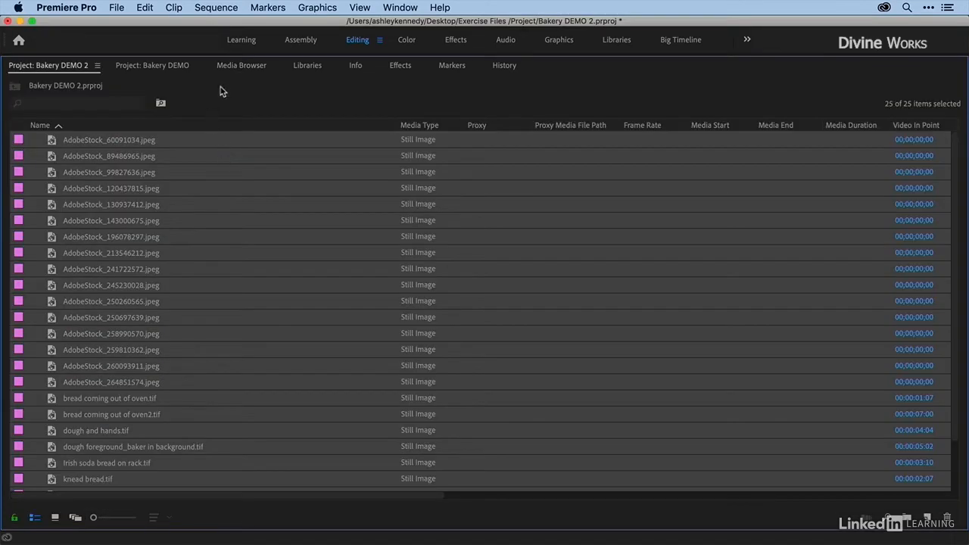
# Step: Import all the interview clips from the Sit-down folder inside Media > Interviews
pyautogui.click(227, 70)
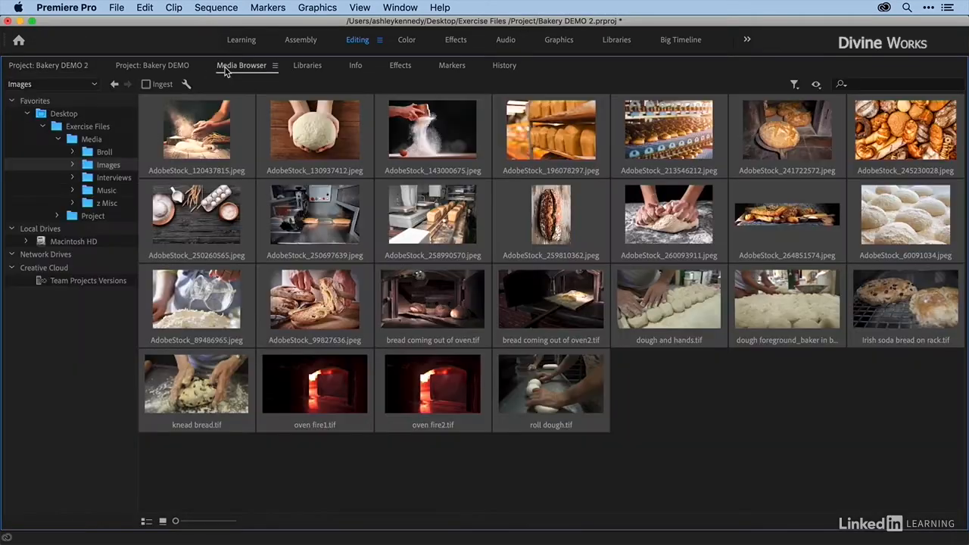
pyautogui.click(87, 178)
pyautogui.doubleClick(201, 148)
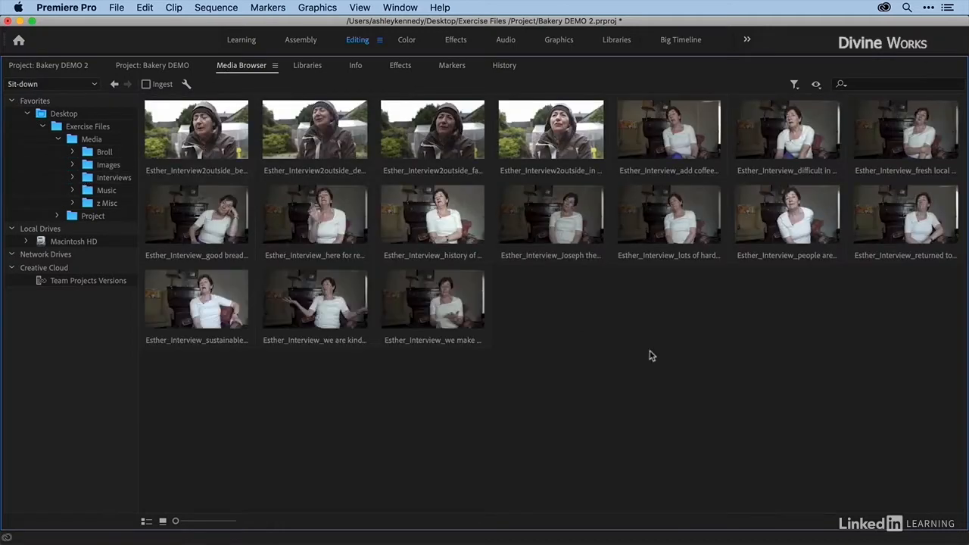
pyautogui.moveTo(913, 390); pyautogui.dragTo(189, 143)
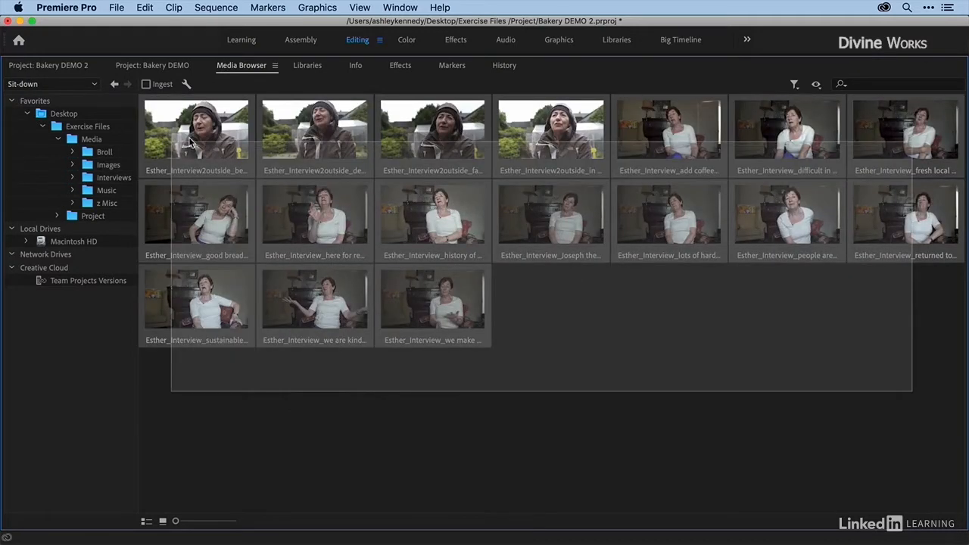
pyautogui.rightClick(191, 143)
pyautogui.click(212, 158)
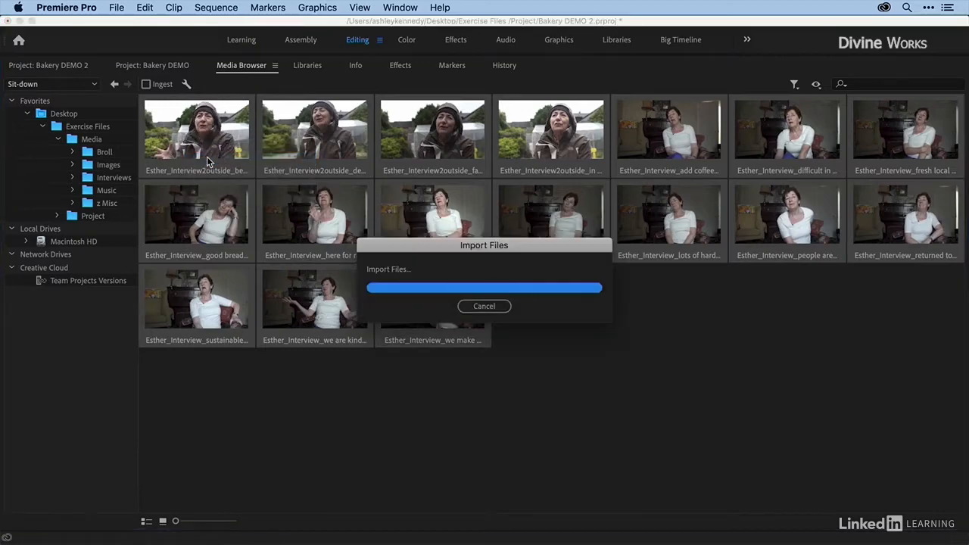
# Step: Sort the project items by label color so the movie clips and still images are grouped by type
pyautogui.scroll(10, 91, 211)
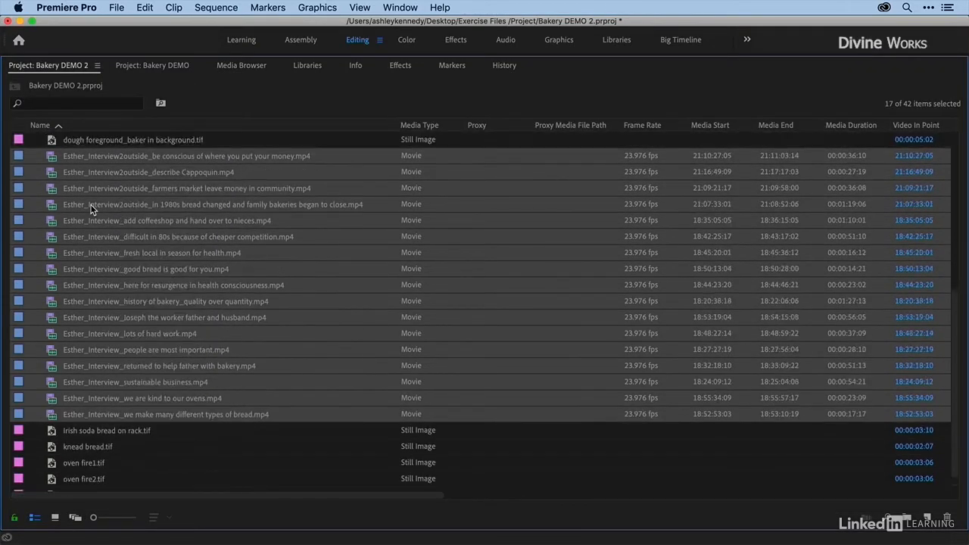
pyautogui.scroll(-2, 83, 215)
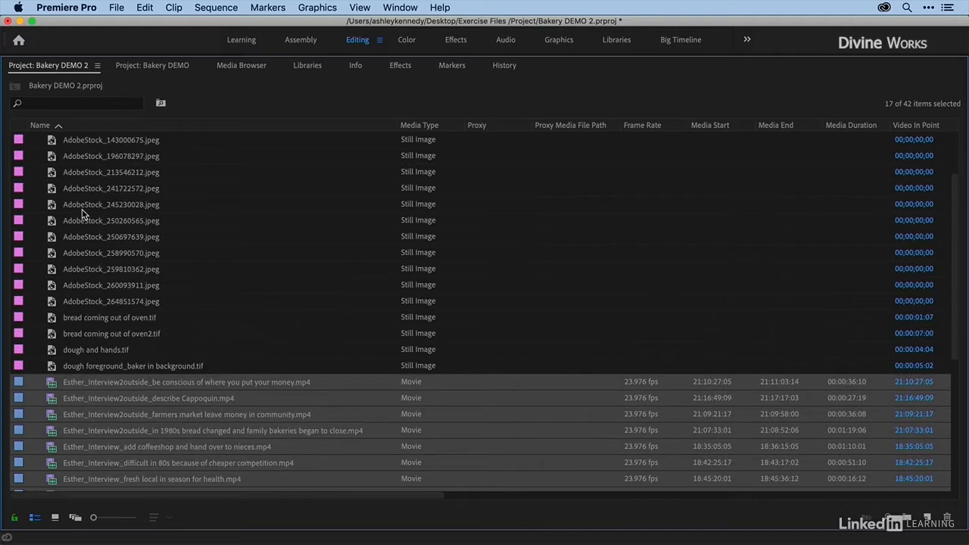
pyautogui.scroll(2, 82, 213)
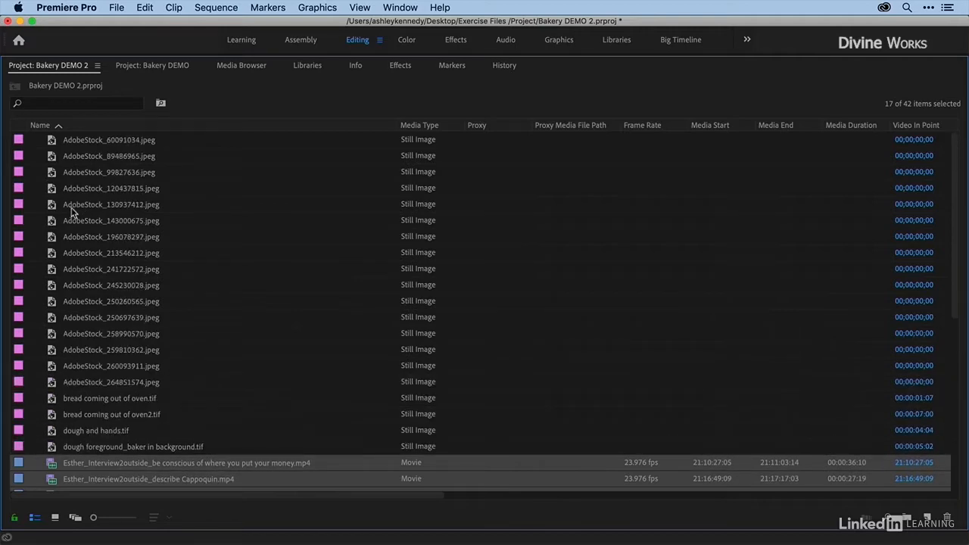
pyautogui.click(17, 127)
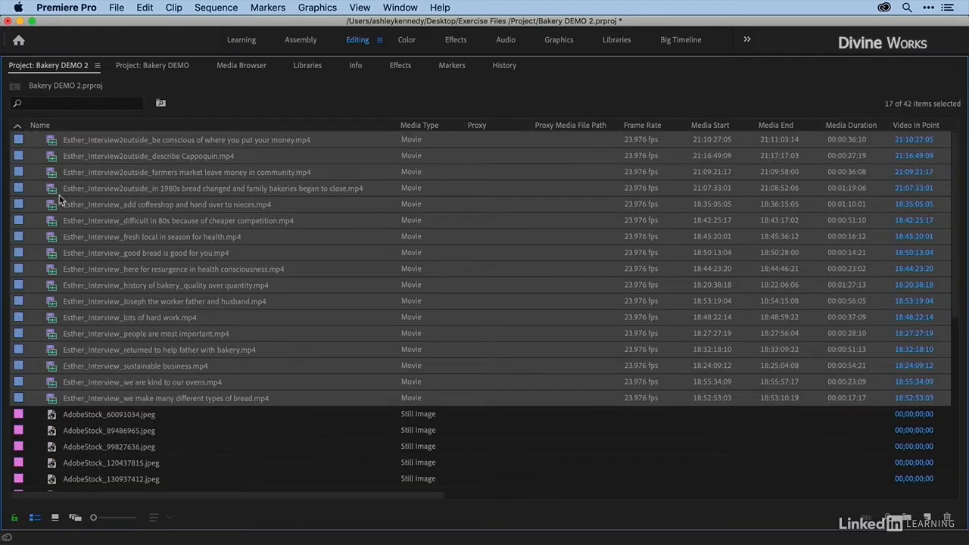
pyautogui.scroll(-5, 34, 366)
pyautogui.scroll(5, 34, 367)
# Step: Create a new bin named Assets at the top level of the project
pyautogui.click(30, 407)
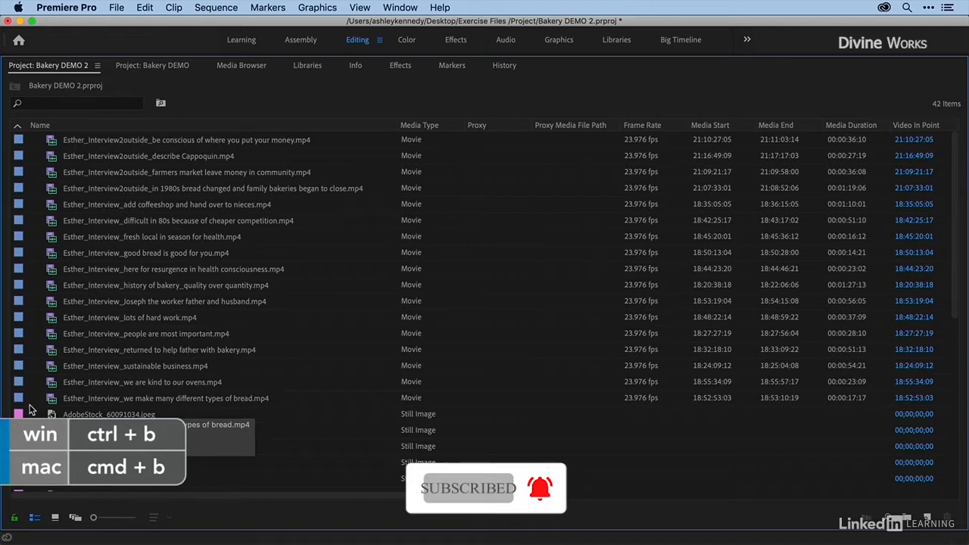
pyautogui.press('super+b')
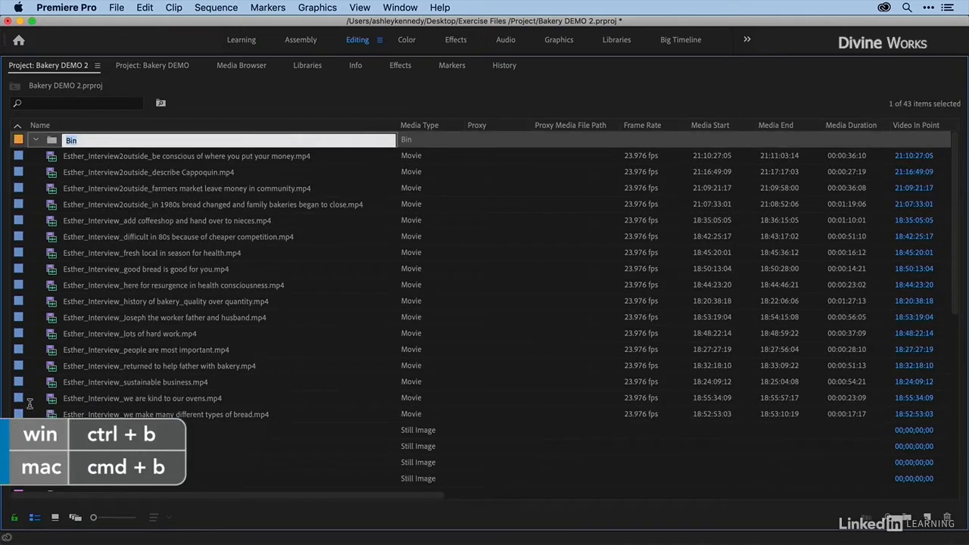
pyautogui.write('Assets')
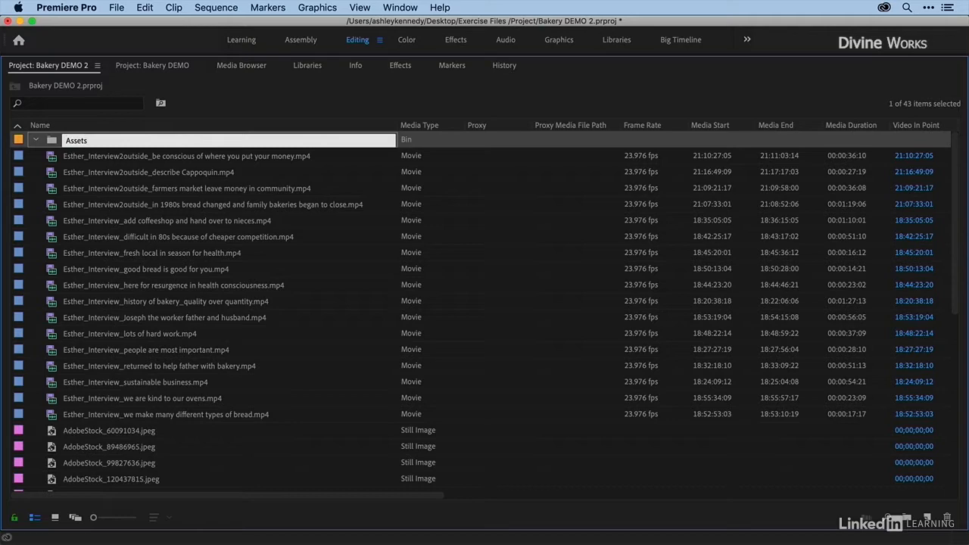
pyautogui.click(50, 144)
# Step: Move all the imported interview clips and still images into the Assets bin and collapse the bin
pyautogui.click(54, 161)
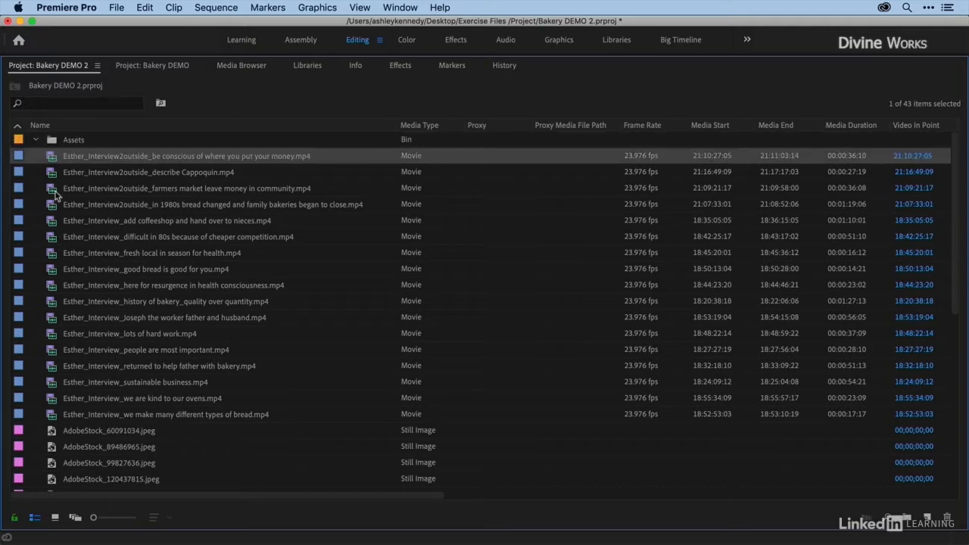
pyautogui.scroll(-10, 59, 220)
pyautogui.keyDown('shift'); pyautogui.click(53, 479); pyautogui.keyUp('shift')
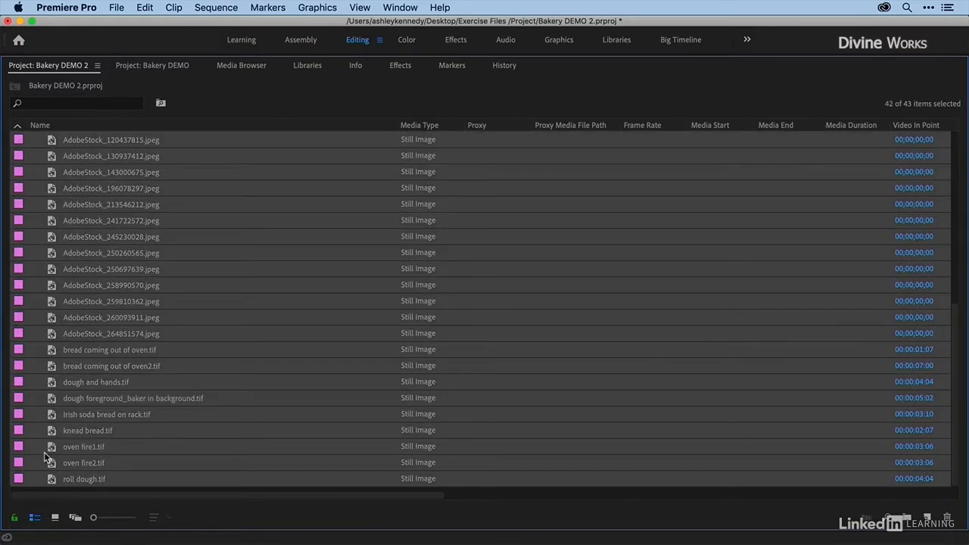
pyautogui.scroll(10, 60, 237)
pyautogui.moveTo(49, 156)
pyautogui.mouseDown()
pyautogui.moveTo(50, 136)
pyautogui.moveTo(46, 145)
pyautogui.mouseUp()
pyautogui.click(36, 141)
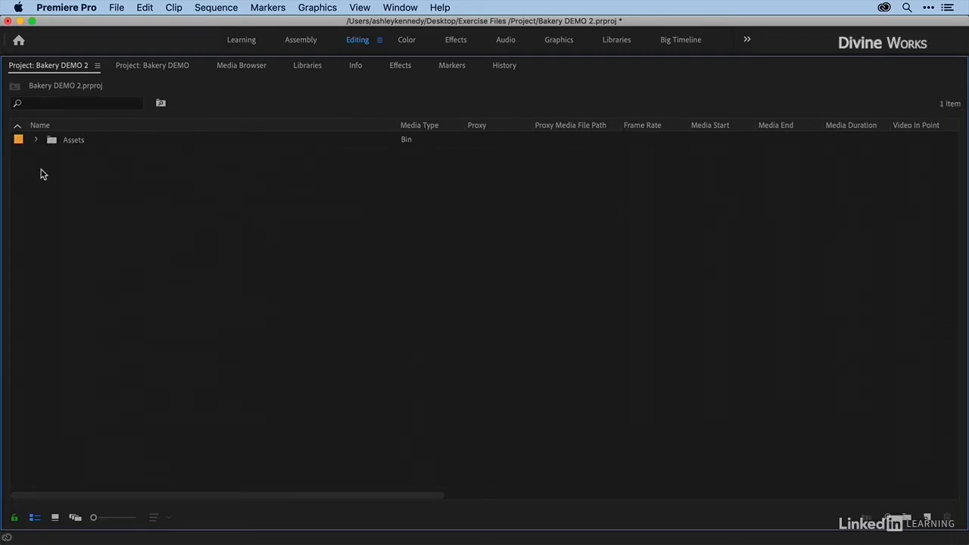
# Step: Create two more top-level bins named Interviews and Images
pyautogui.press('super+b')
pyautogui.write('Interviews')
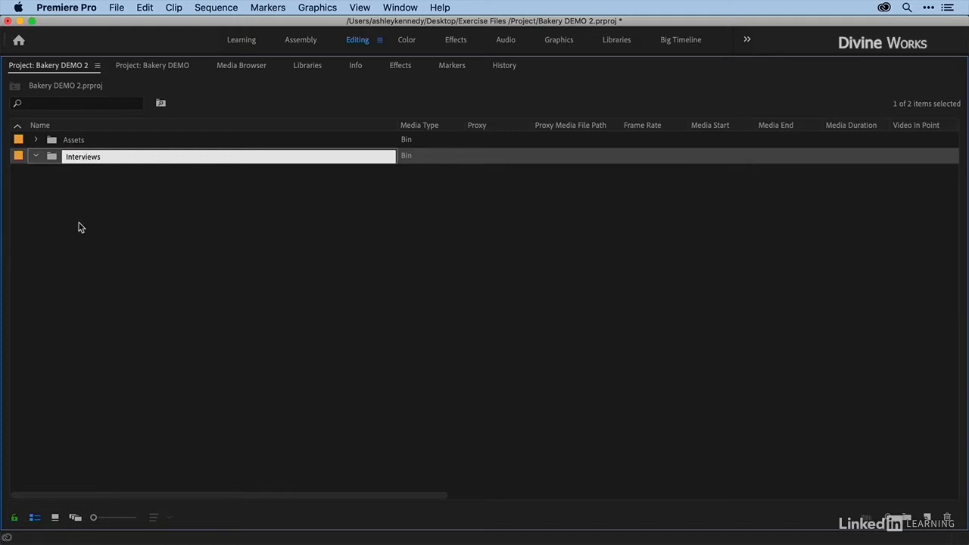
pyautogui.click(82, 228)
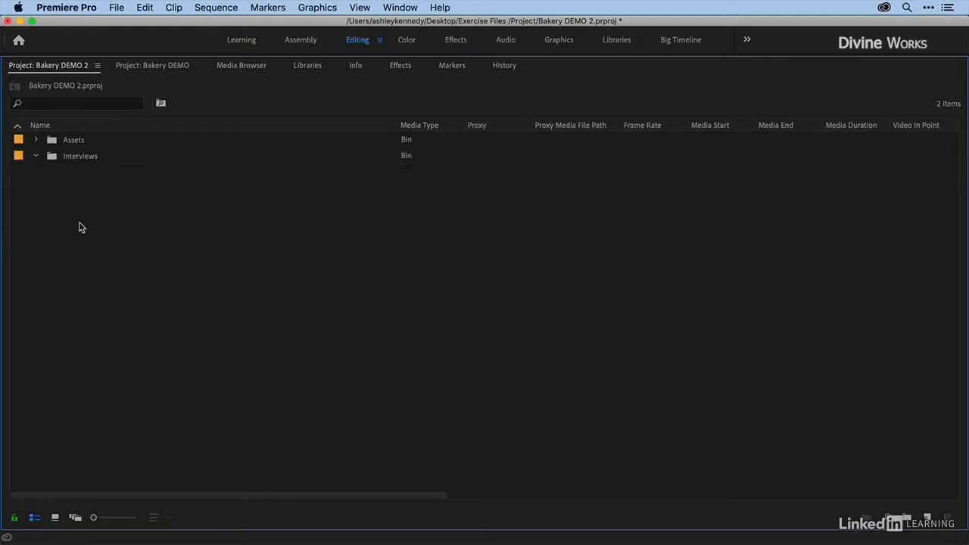
pyautogui.press('super+b')
pyautogui.write('Images')
pyautogui.click(81, 231)
# Step: Expand the Assets bin, move all its interview clips into the Interviews bin, and undo the move
pyautogui.click(36, 140)
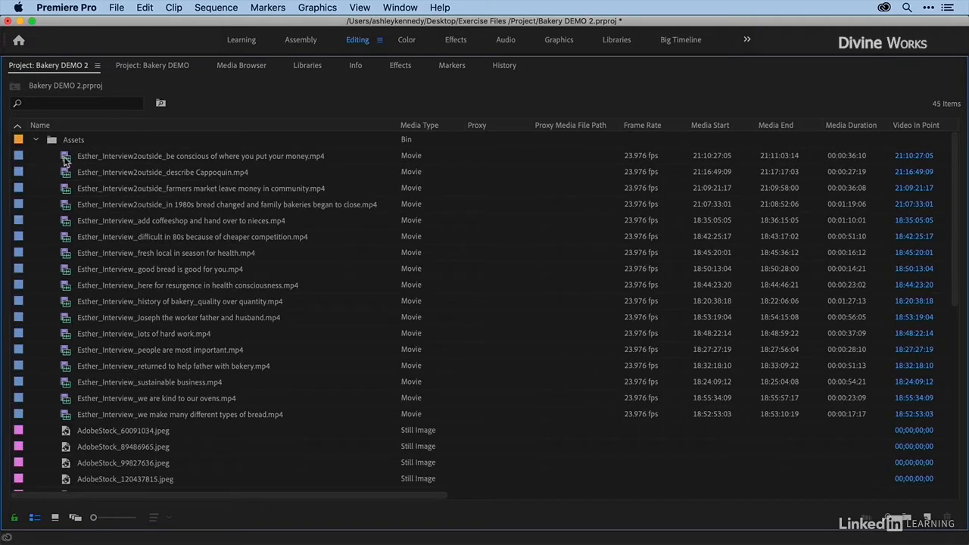
pyautogui.click(66, 158)
pyautogui.keyDown('shift'); pyautogui.click(66, 414); pyautogui.keyUp('shift')
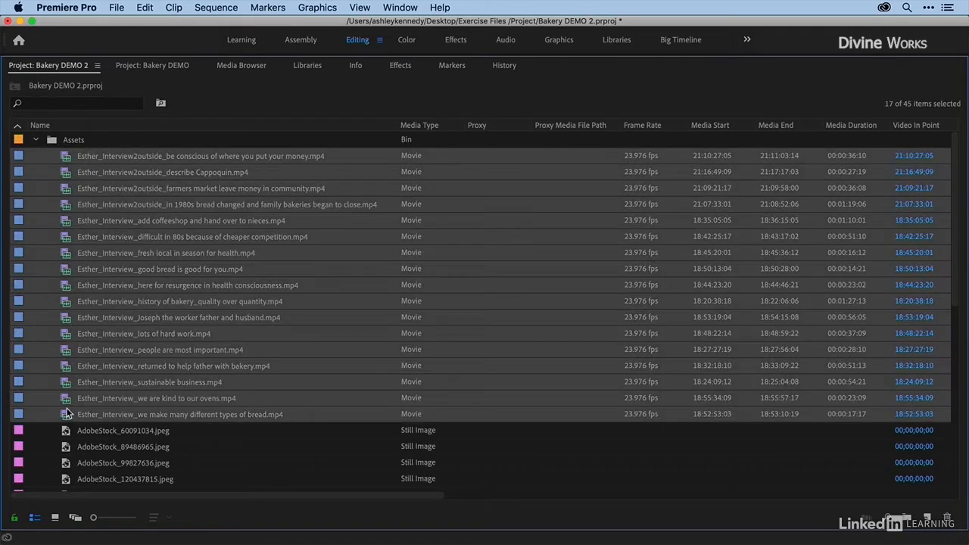
pyautogui.scroll(-5, 66, 394)
pyautogui.moveTo(66, 306); pyautogui.dragTo(65, 481)
pyautogui.scroll(10, 64, 227)
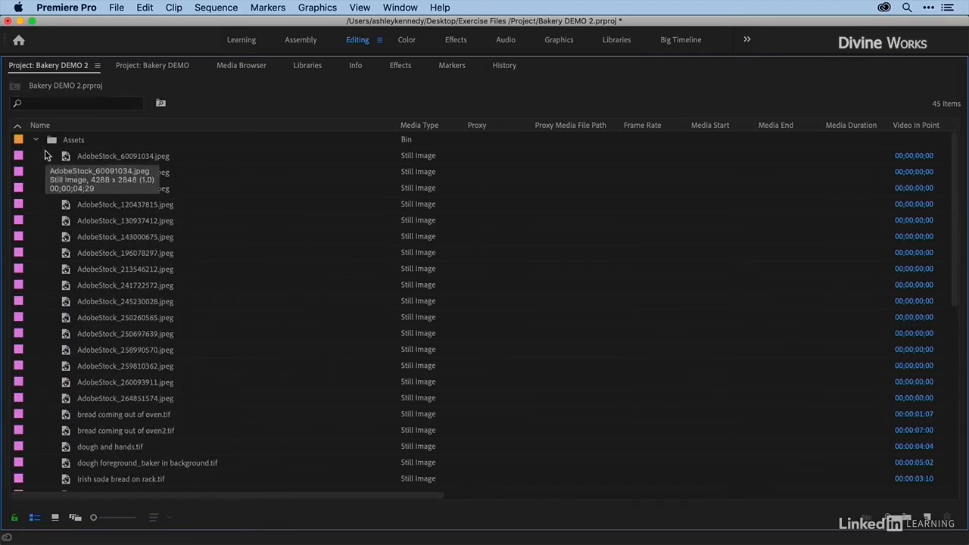
pyautogui.press('super+z')
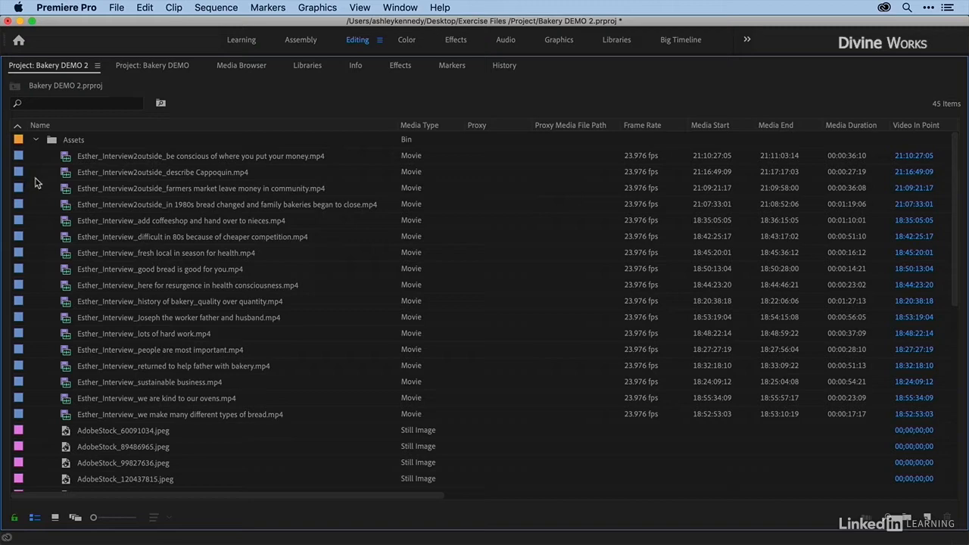
# Step: Duplicate all the interview clips in the Assets bin
pyautogui.click(65, 159)
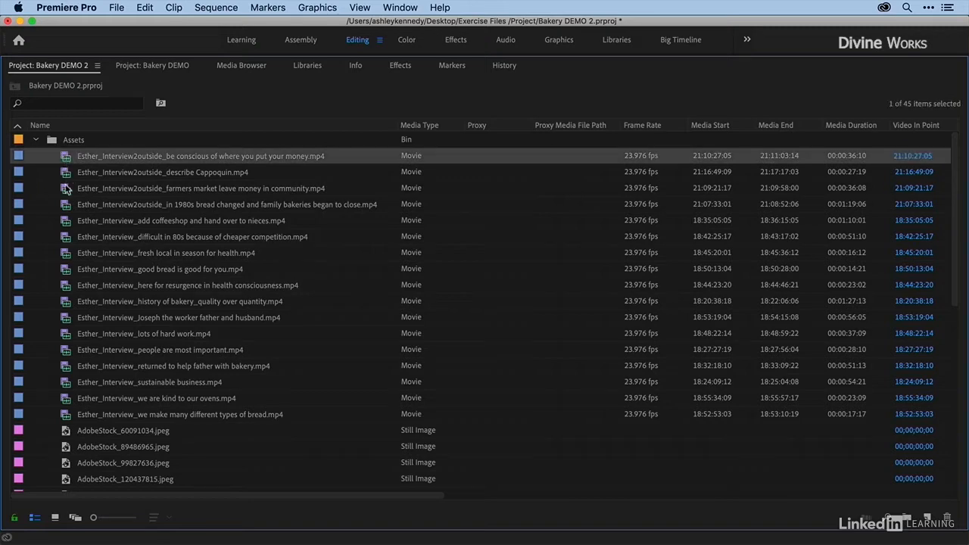
pyautogui.keyDown('shift'); pyautogui.click(66, 416); pyautogui.keyUp('shift')
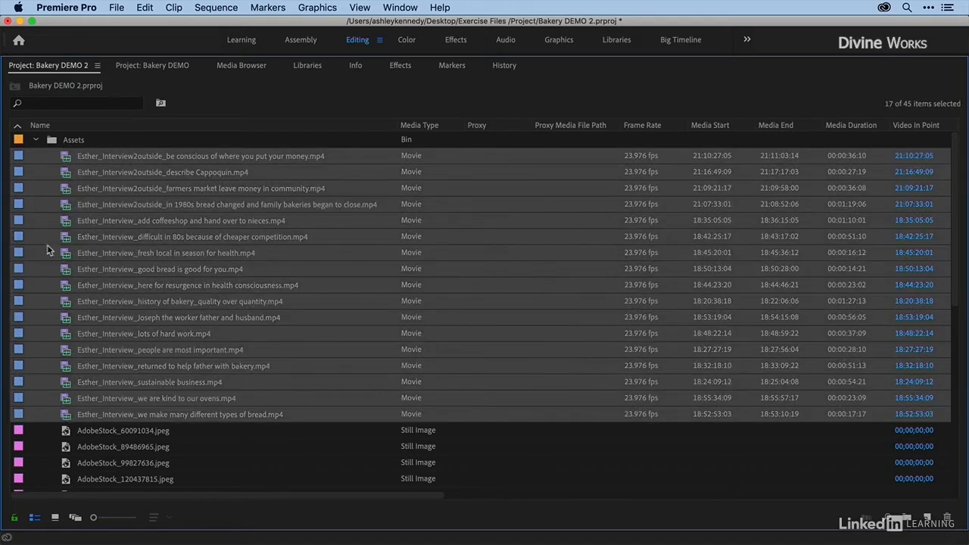
pyautogui.rightClick(65, 194)
pyautogui.click(76, 176)
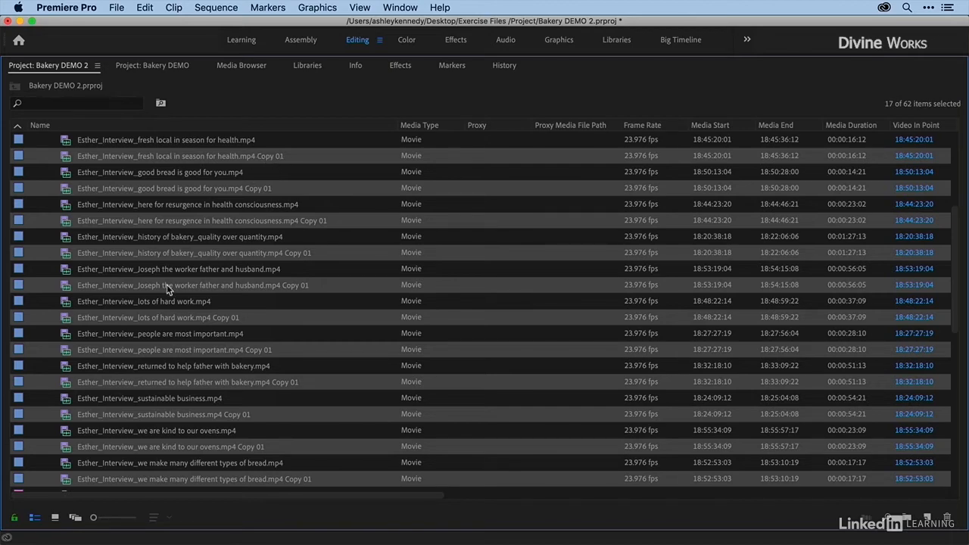
# Step: Move the duplicated interview clips out of Assets into the Interviews bin and check both bins' contents
pyautogui.scroll(-4, 167, 289)
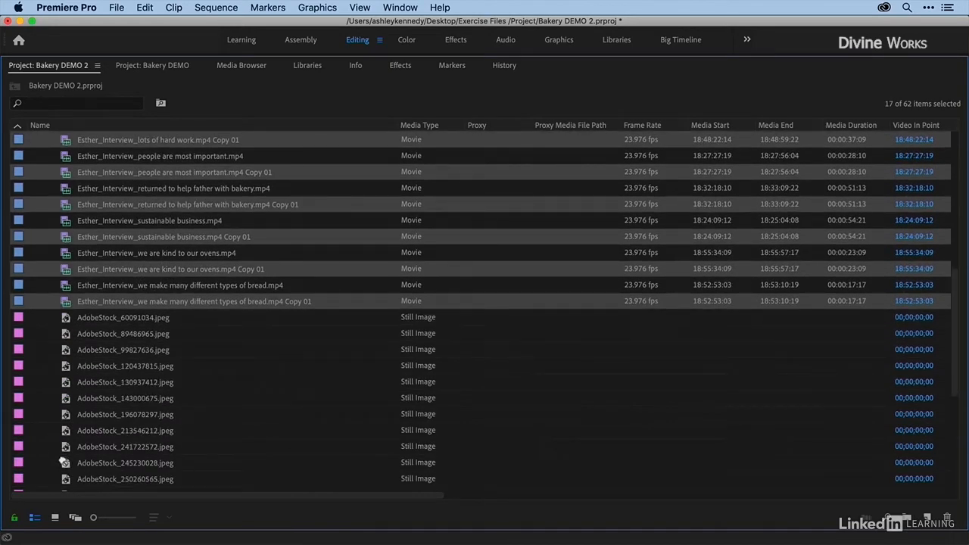
pyautogui.scroll(-6, 66, 482)
pyautogui.moveTo(66, 483); pyautogui.dragTo(81, 482)
pyautogui.scroll(15, 194, 269)
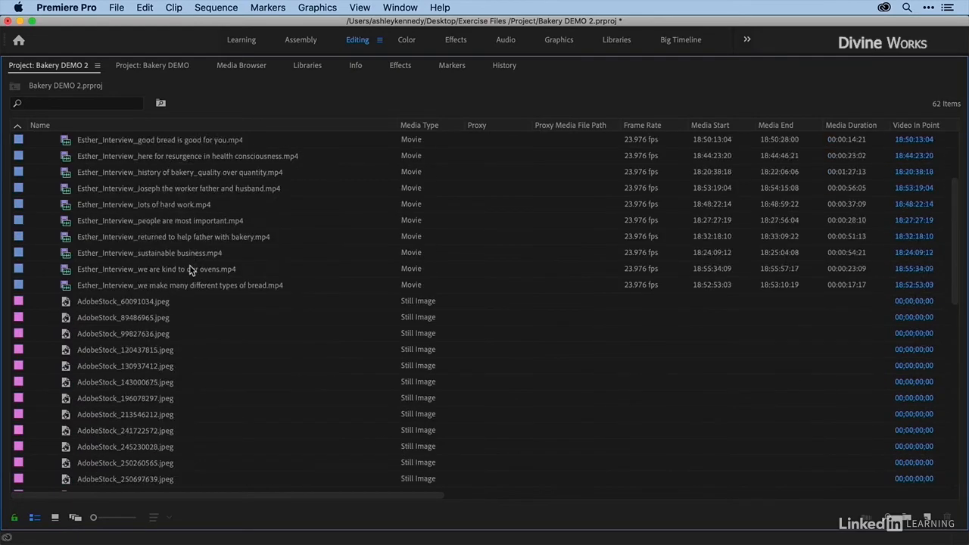
pyautogui.scroll(-15, 208, 188)
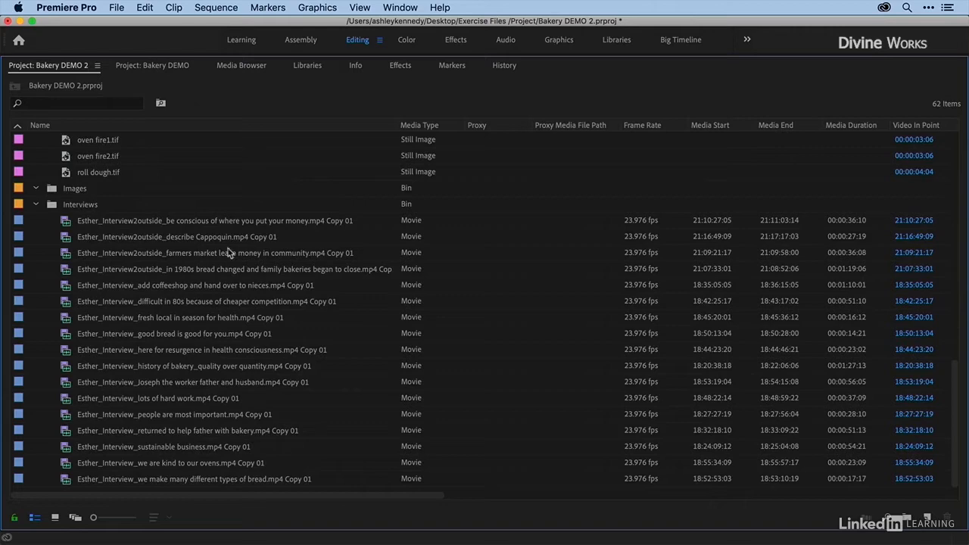
# Step: Delete all the duplicated interview clips from the Interviews bin
pyautogui.click(68, 224)
pyautogui.keyDown('shift'); pyautogui.click(65, 478); pyautogui.keyUp('shift')
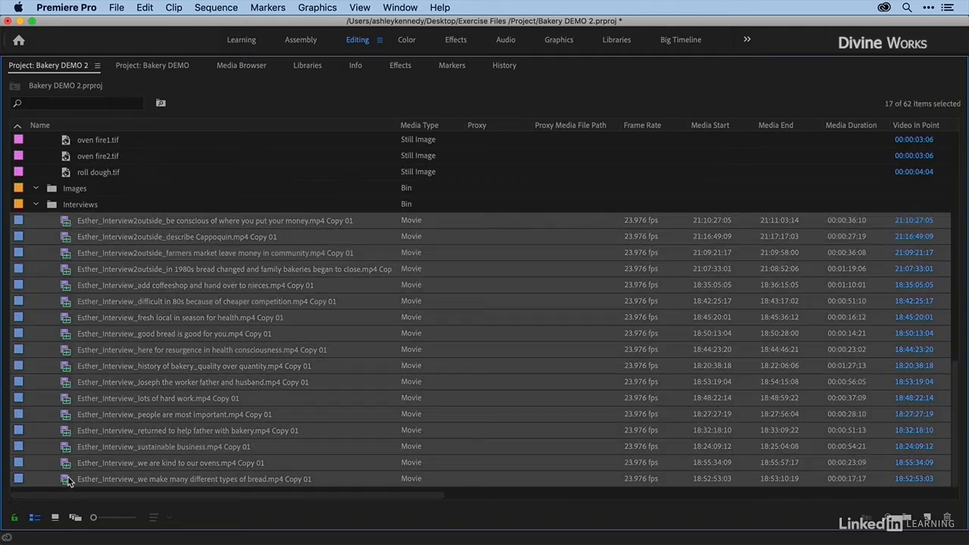
pyautogui.press('Delete')
# Step: Copy all the interview clips in the Assets bin and paste them into the Interviews bin
pyautogui.scroll(15, 65, 338)
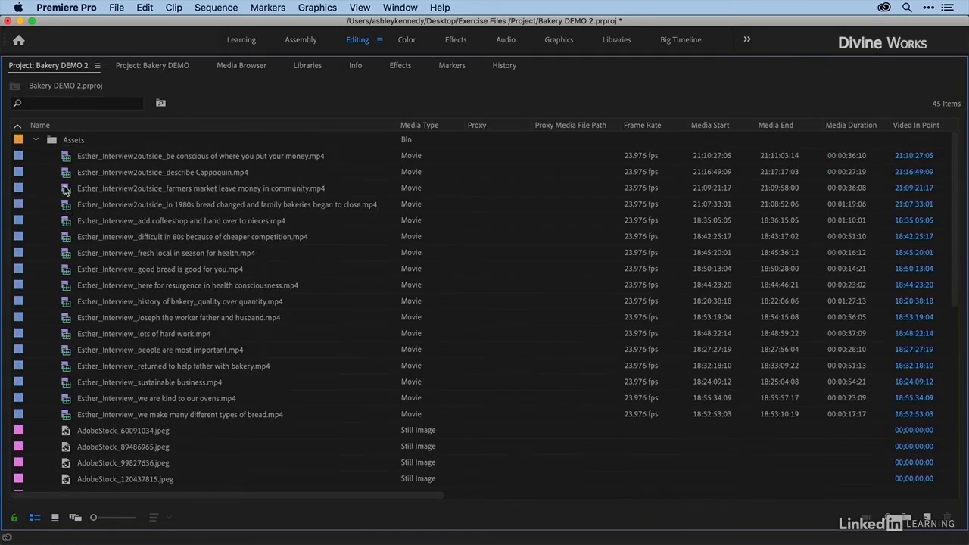
pyautogui.click(67, 158)
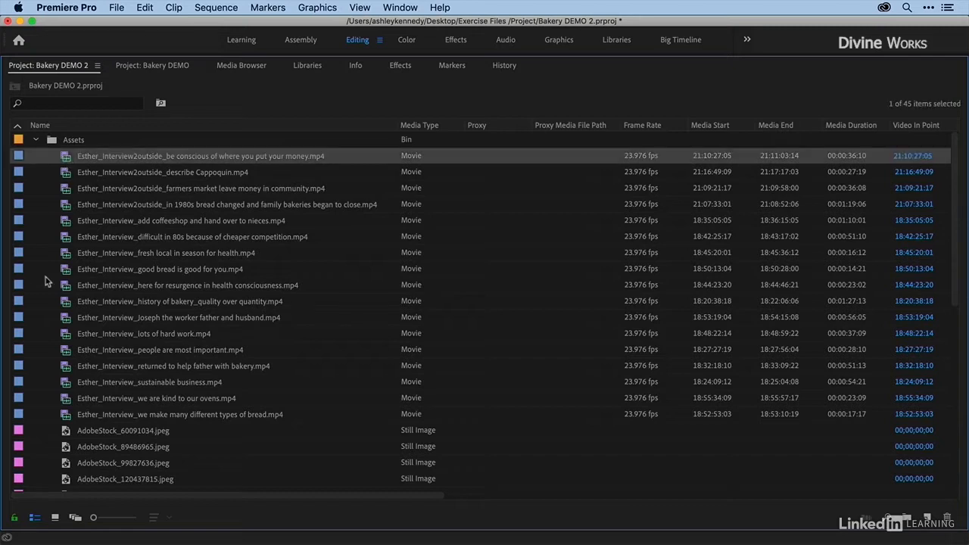
pyautogui.keyDown('shift'); pyautogui.click(64, 417); pyautogui.keyUp('shift')
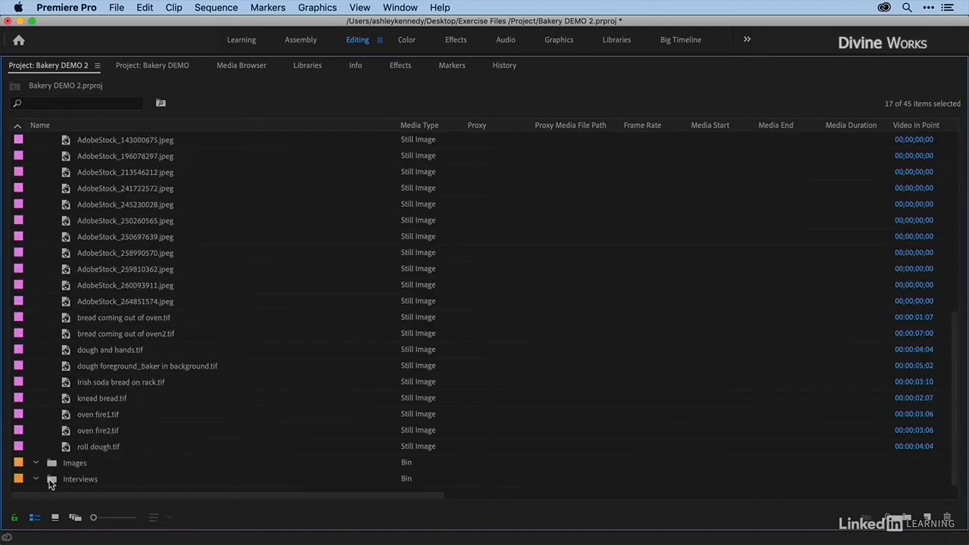
pyautogui.click(50, 481)
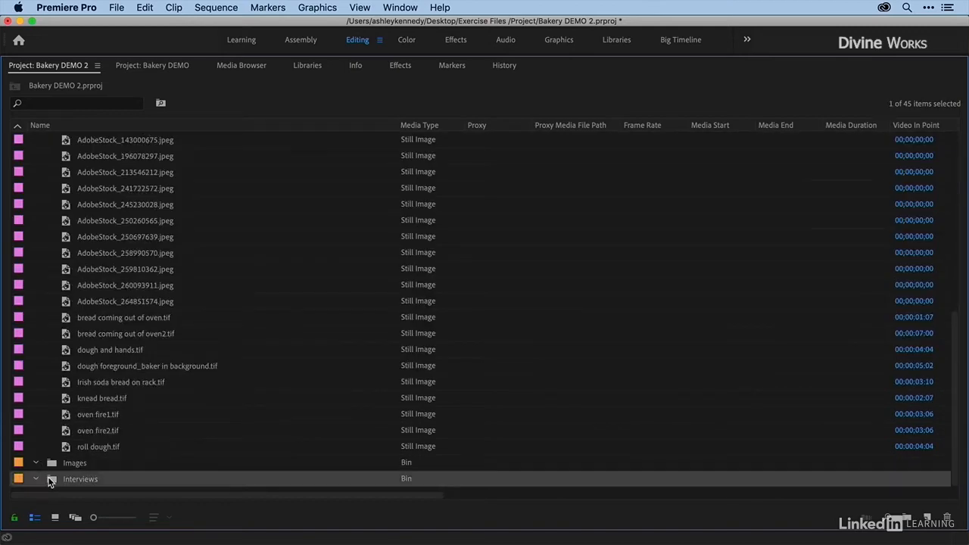
pyautogui.press('super+v')
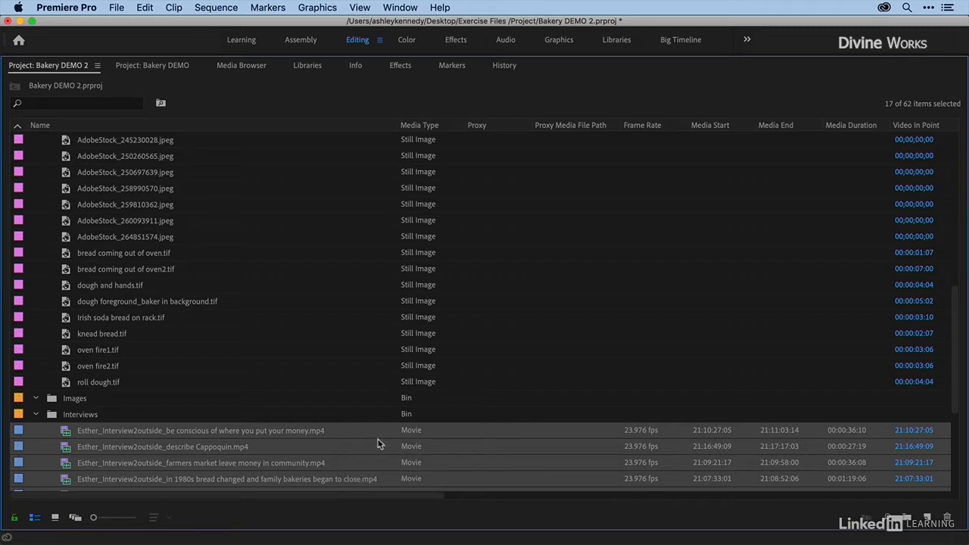
# Step: Copy all the still images in the Assets bin, from AdobeStock_60091034.jpeg through roll dough.tif, and paste them into the Images bin
pyautogui.scroll(6, 79, 404)
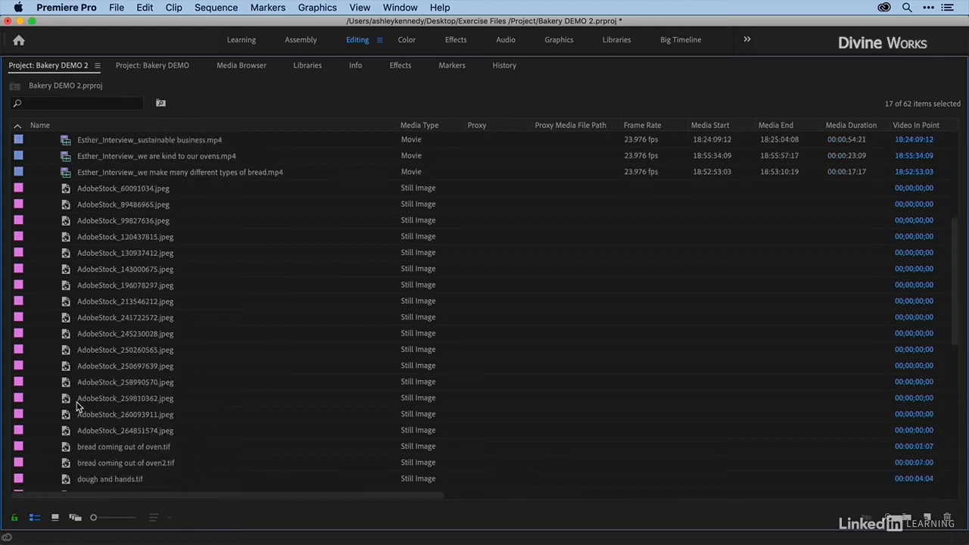
pyautogui.click(65, 221)
pyautogui.scroll(-5, 59, 318)
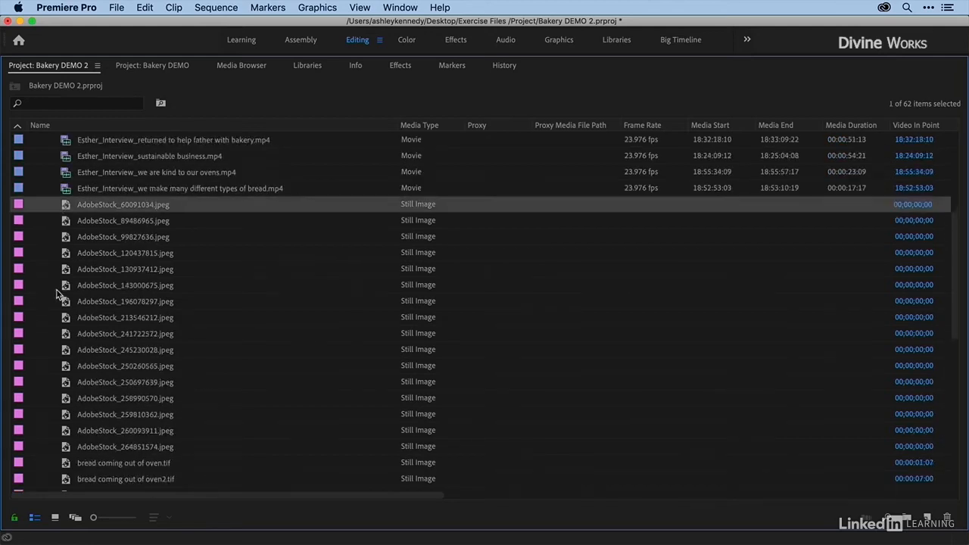
pyautogui.keyDown('shift'); pyautogui.click(68, 416); pyautogui.keyUp('shift')
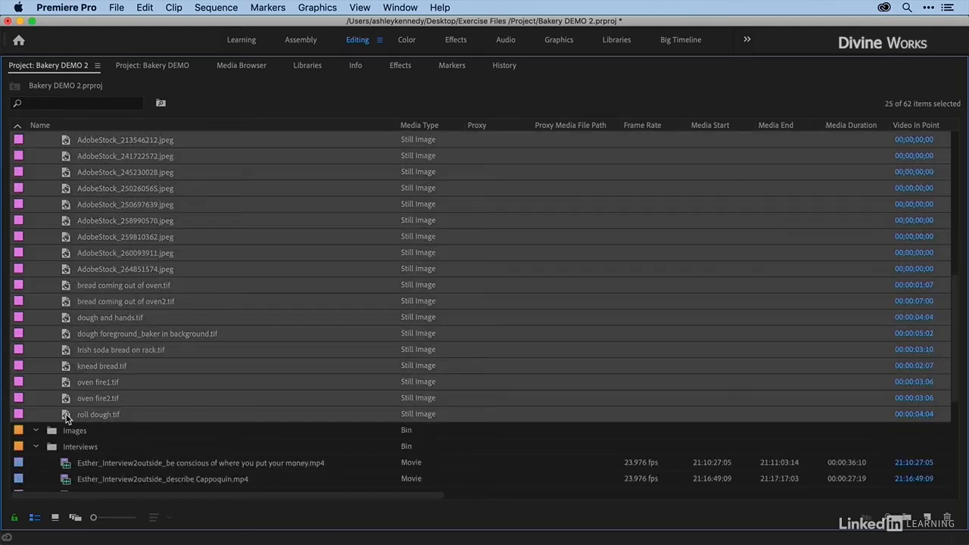
pyautogui.click(53, 431)
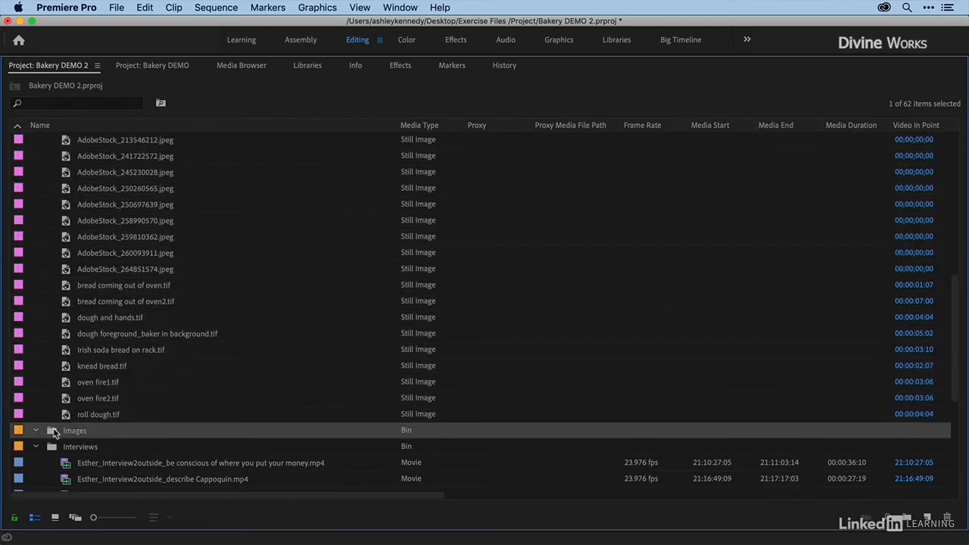
pyautogui.press('super+v')
# Step: Reveal the source file of the first outdoor interview clip in the Interviews bin in Finder, check its folder path, and close the window
pyautogui.scroll(-10, 53, 430)
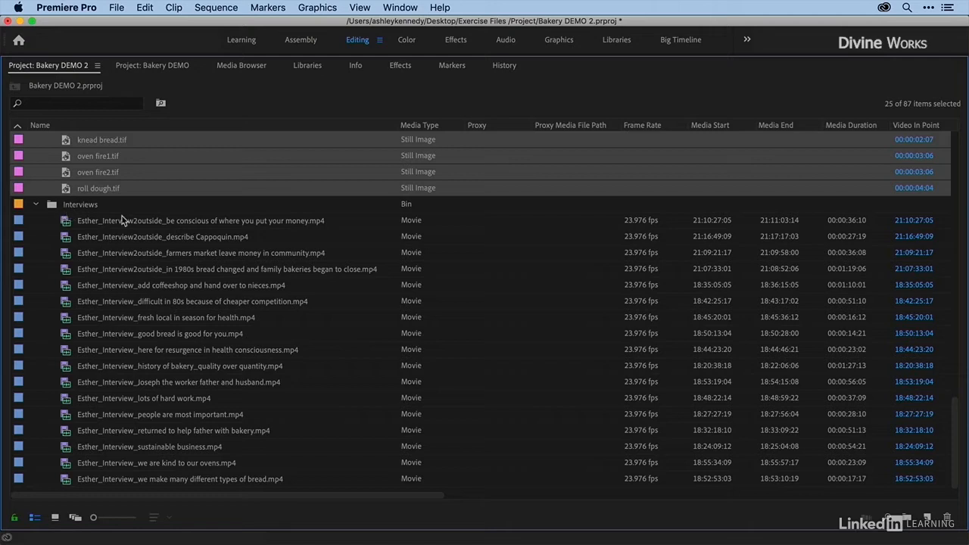
pyautogui.click(65, 221)
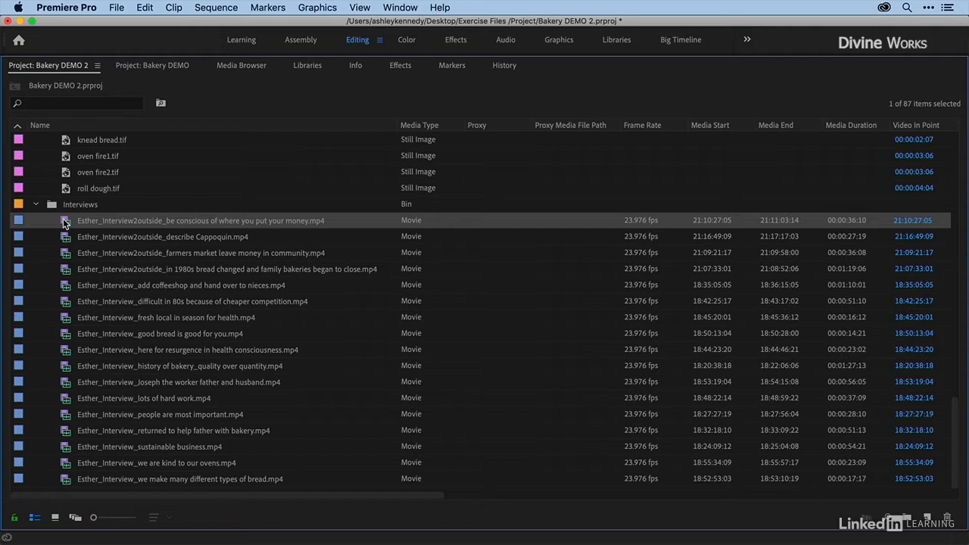
pyautogui.rightClick(65, 222)
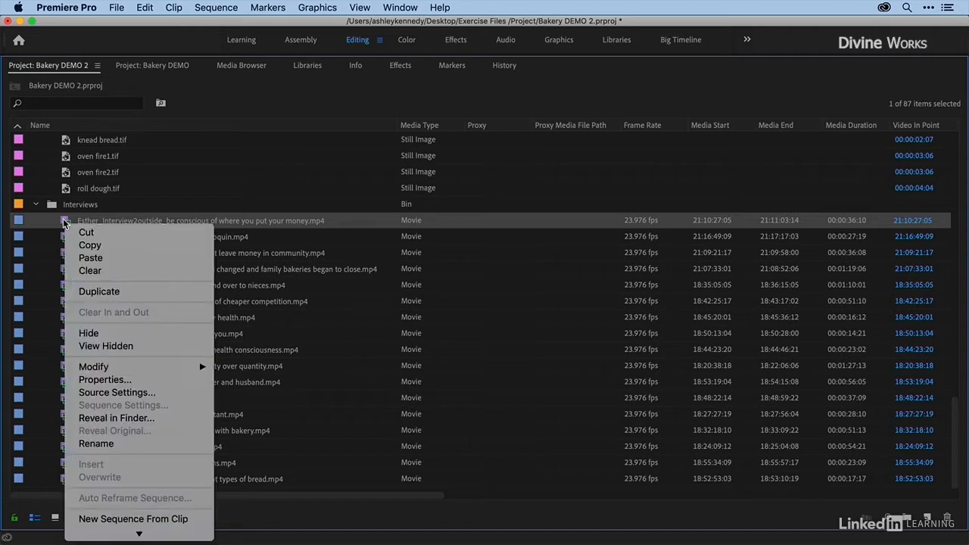
pyautogui.click(125, 421)
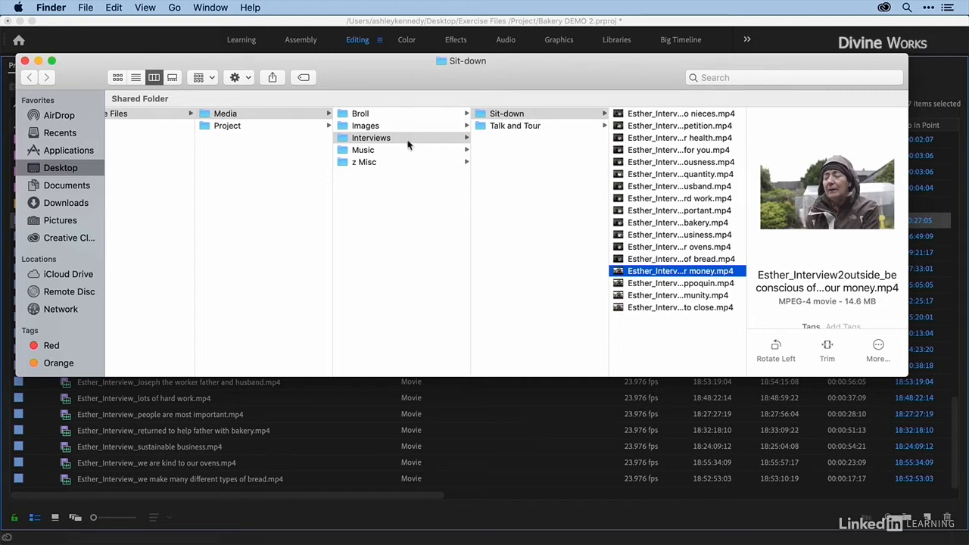
pyautogui.hscroll(-3, 217, 123)
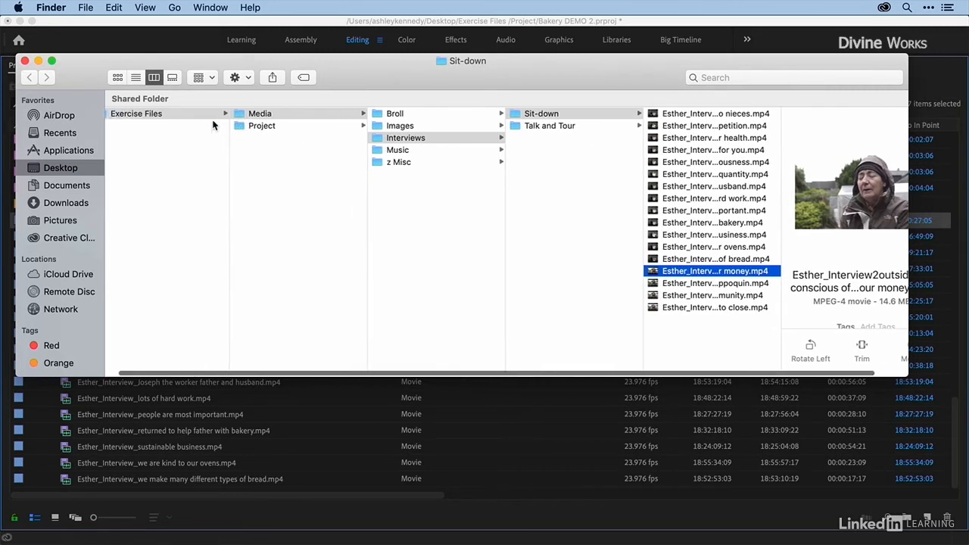
pyautogui.click(25, 61)
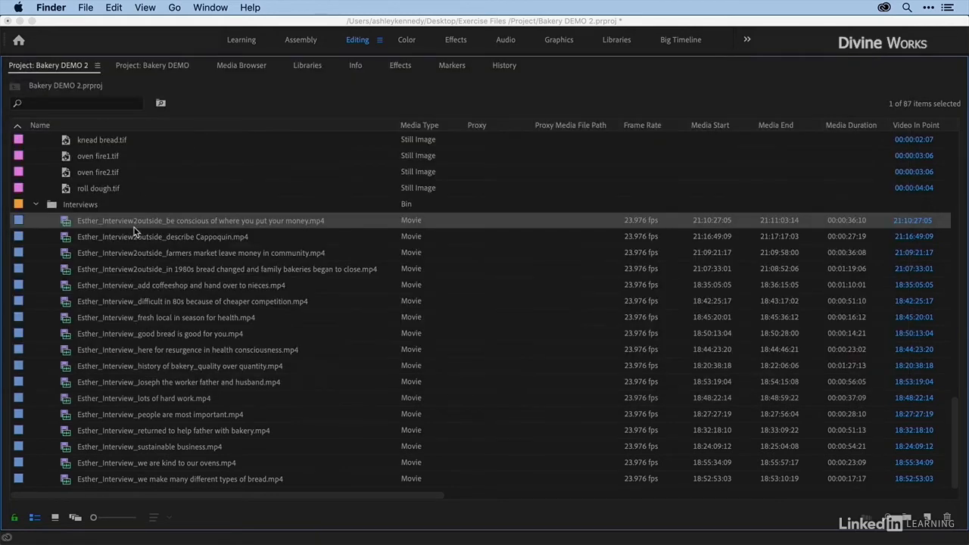
# Step: Reveal the source file of the same interview clip in the Assets bin in Finder, compare its location, and close the window
pyautogui.scroll(-5, 174, 229)
pyautogui.scroll(4, 174, 231)
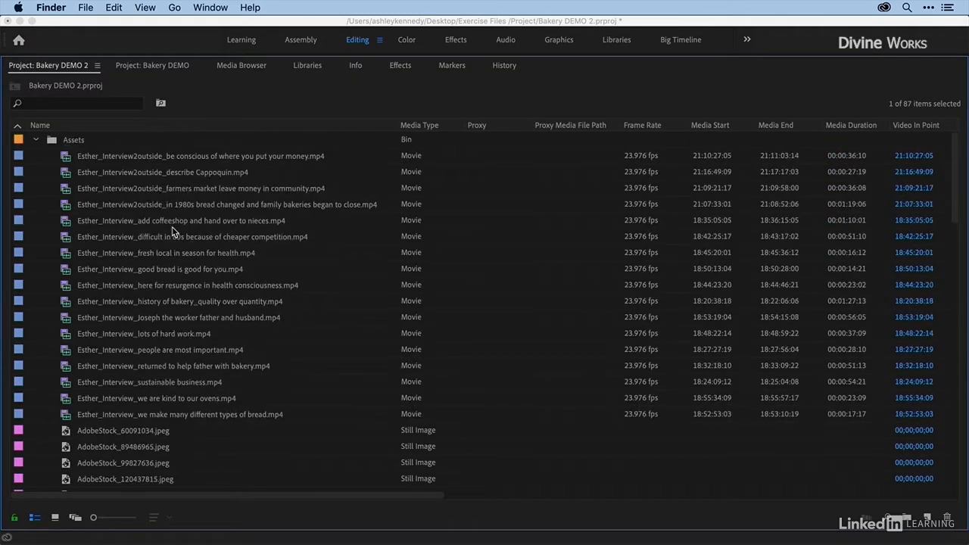
pyautogui.click(65, 158)
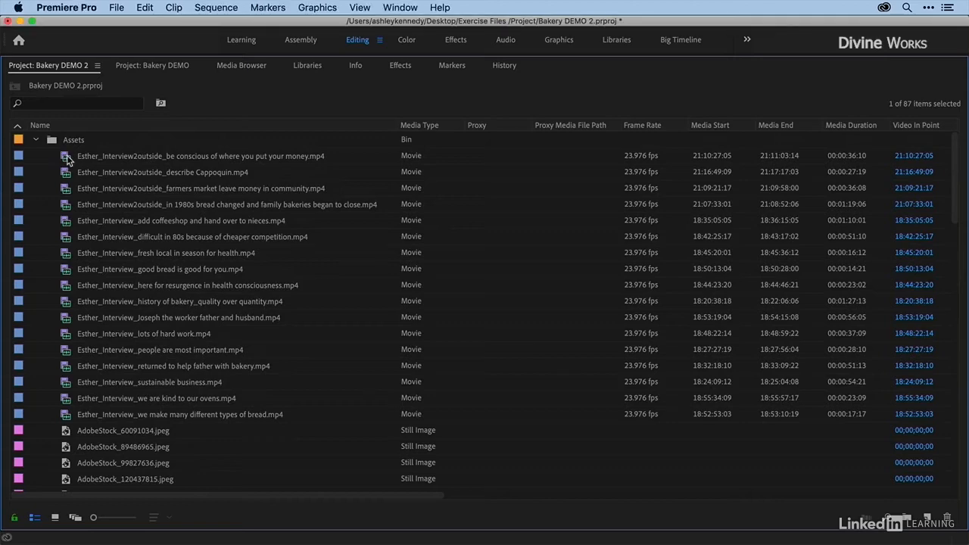
pyautogui.click(64, 158)
pyautogui.rightClick(65, 159)
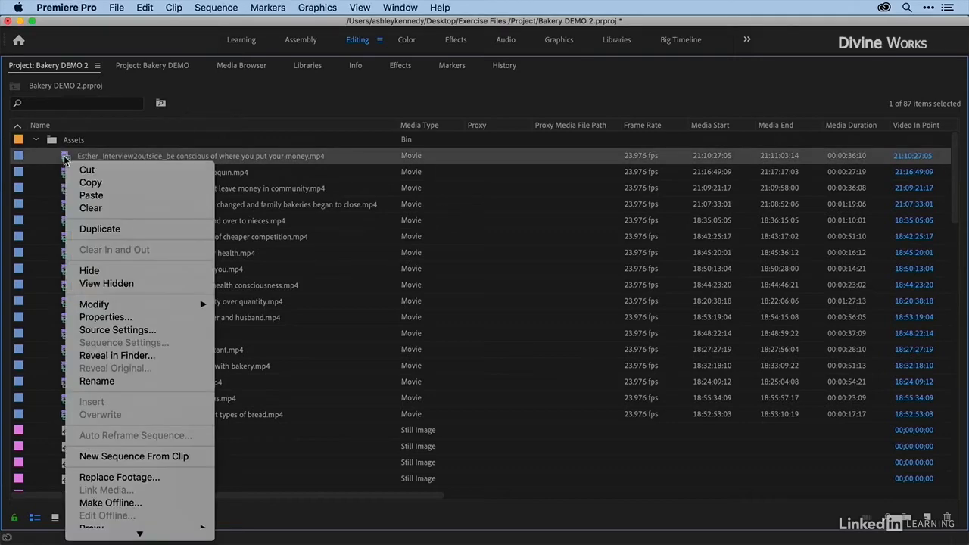
pyautogui.click(121, 355)
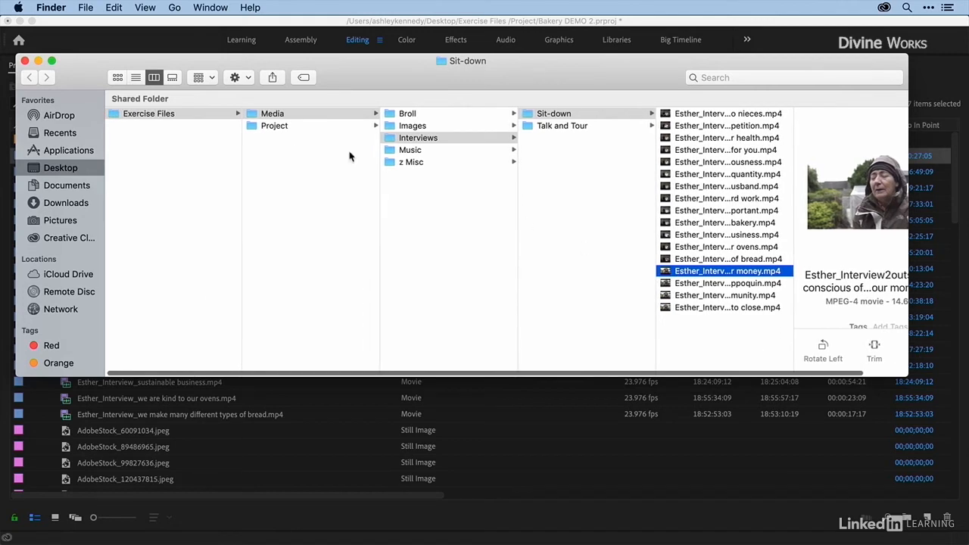
pyautogui.click(24, 60)
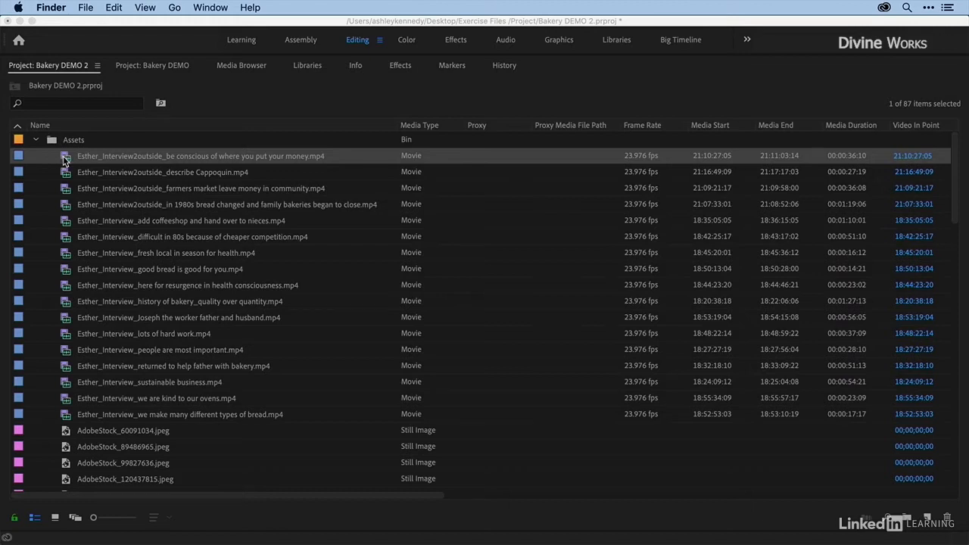
# Step: Open the first Assets interview clip in the Source Monitor and mark in and out points around about two seconds, ending near 21:10:34:18
pyautogui.doubleClick(65, 159)
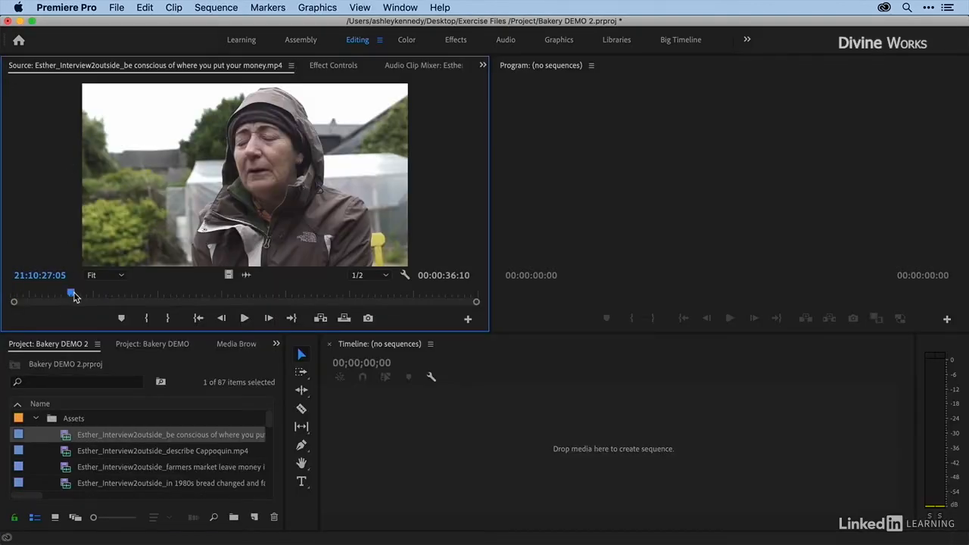
pyautogui.moveTo(73, 295); pyautogui.dragTo(106, 293)
pyautogui.press('i')
pyautogui.press('o')
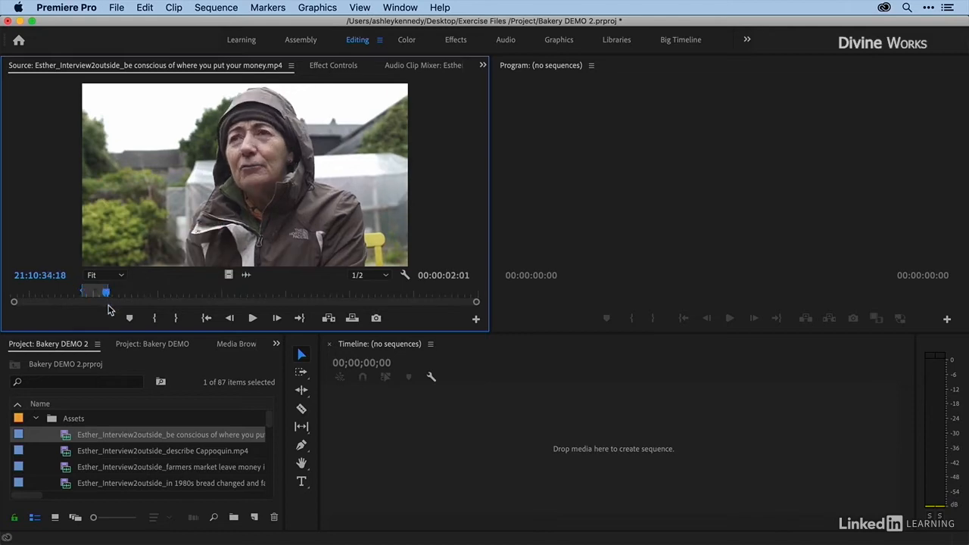
# Step: Open the Interviews bin copy of the same clip in the Source Monitor and compare its in and out points with the Assets original
pyautogui.click(179, 367)
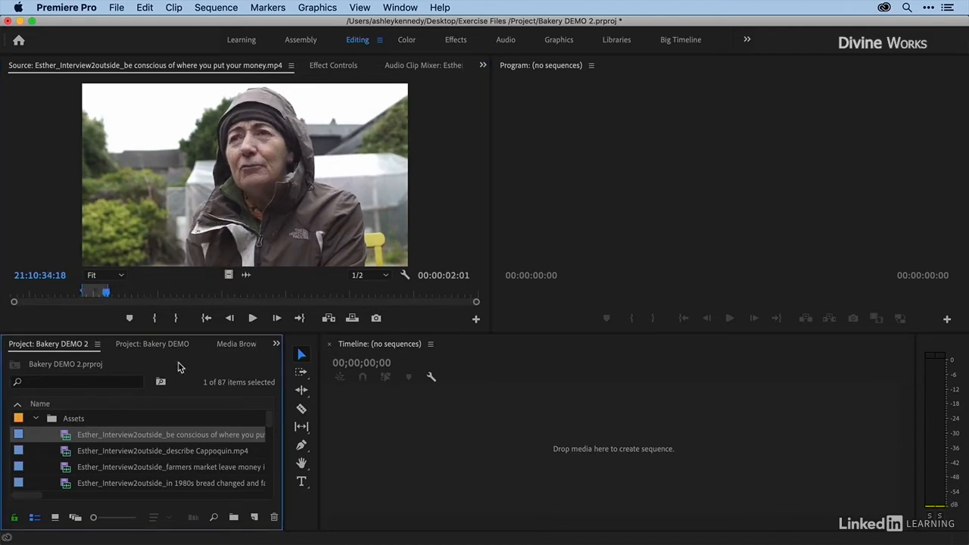
pyautogui.press('`')
pyautogui.scroll(-10, 144, 364)
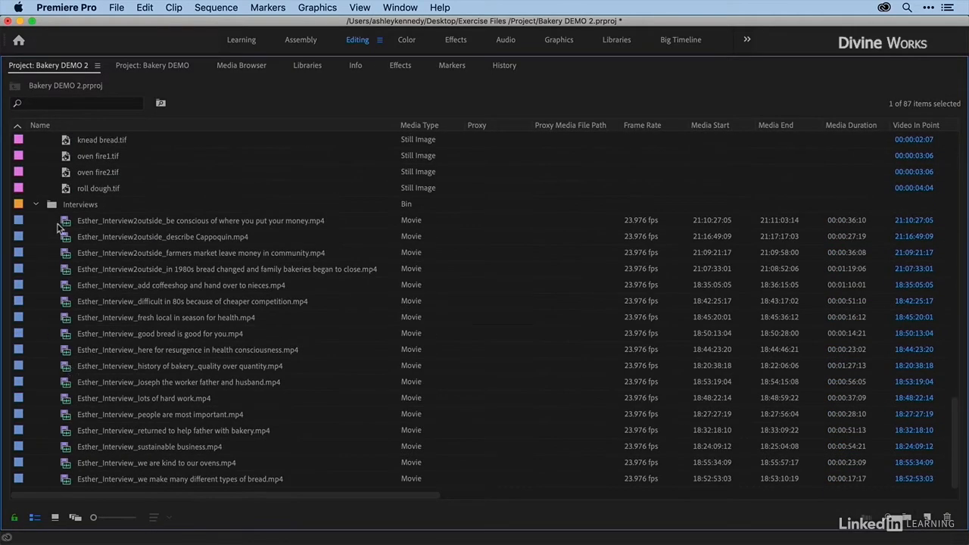
pyautogui.doubleClick(63, 222)
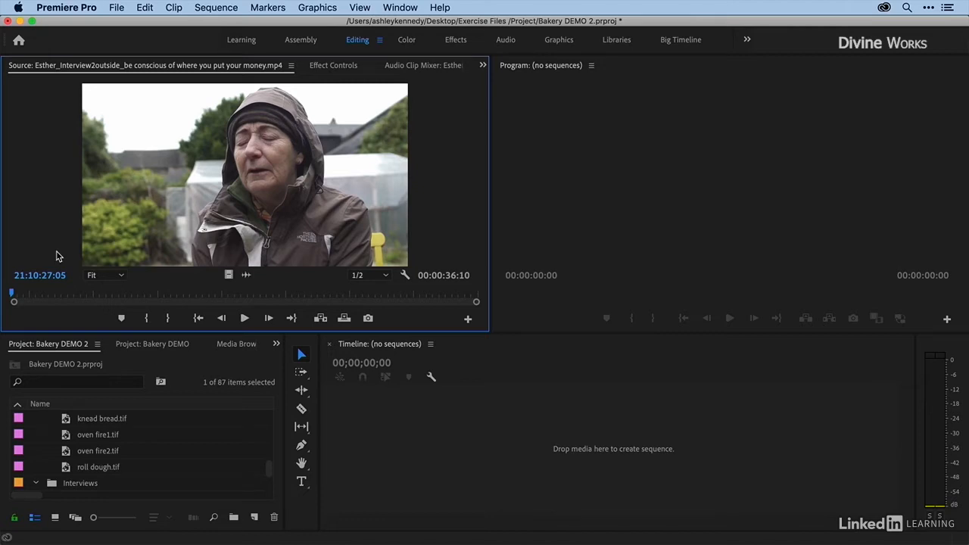
pyautogui.scroll(5, 51, 442)
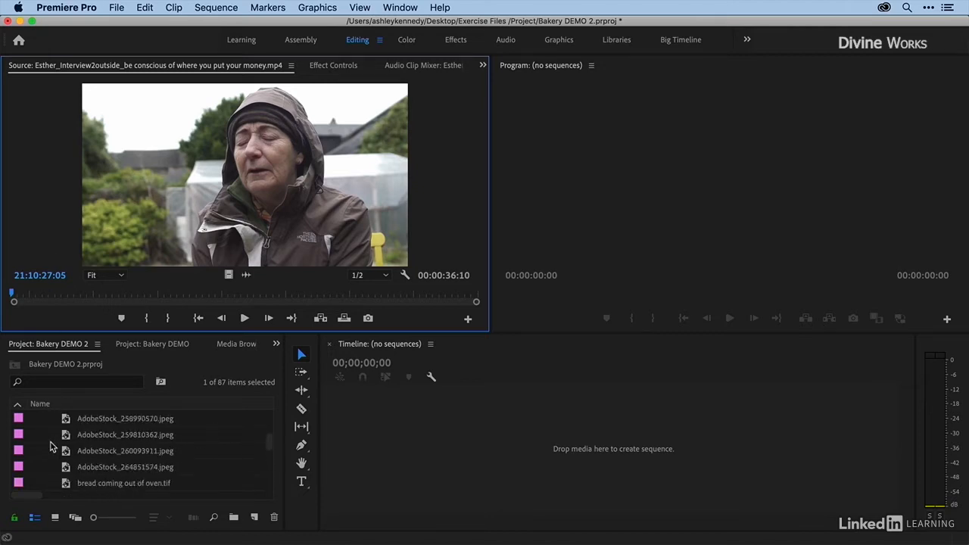
pyautogui.scroll(5, 50, 441)
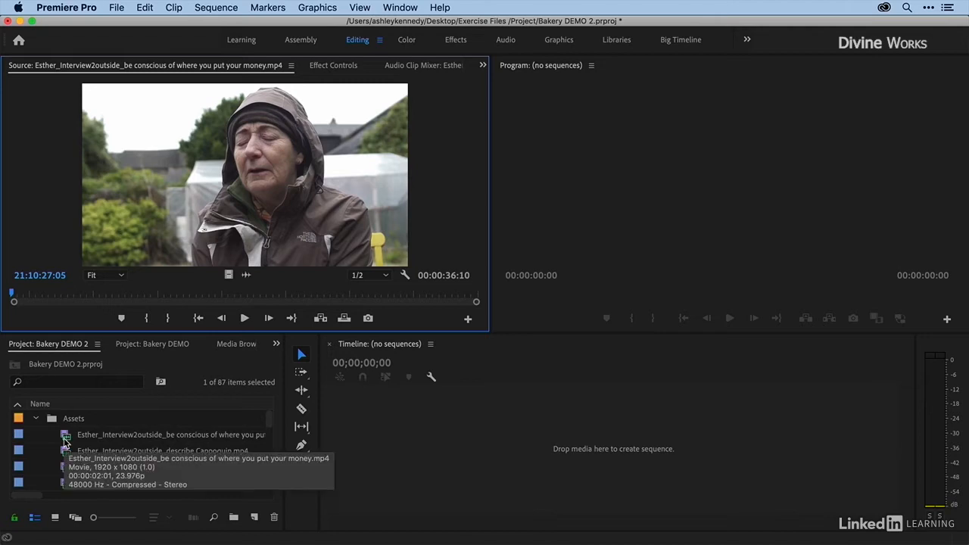
pyautogui.scroll(-10, 60, 446)
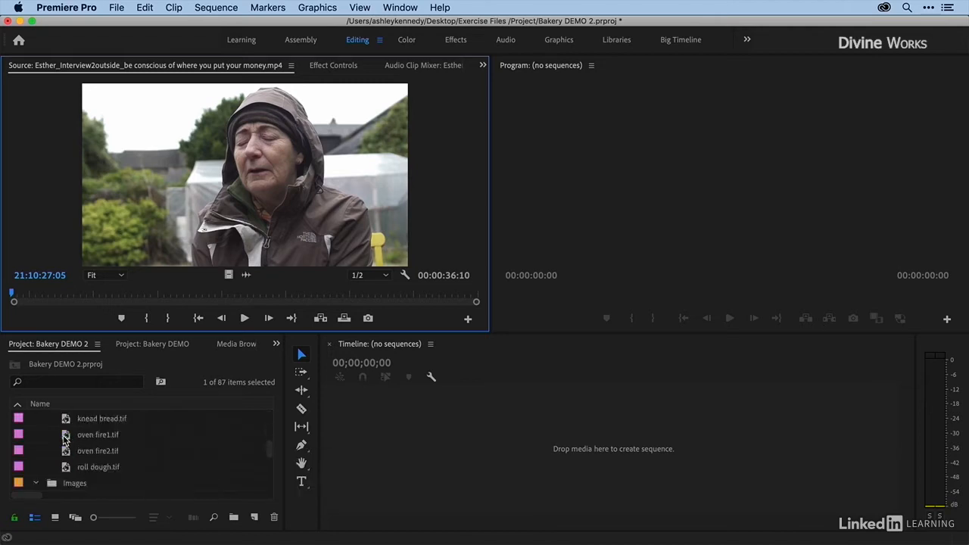
pyautogui.scroll(5, 53, 453)
pyautogui.scroll(5, 54, 452)
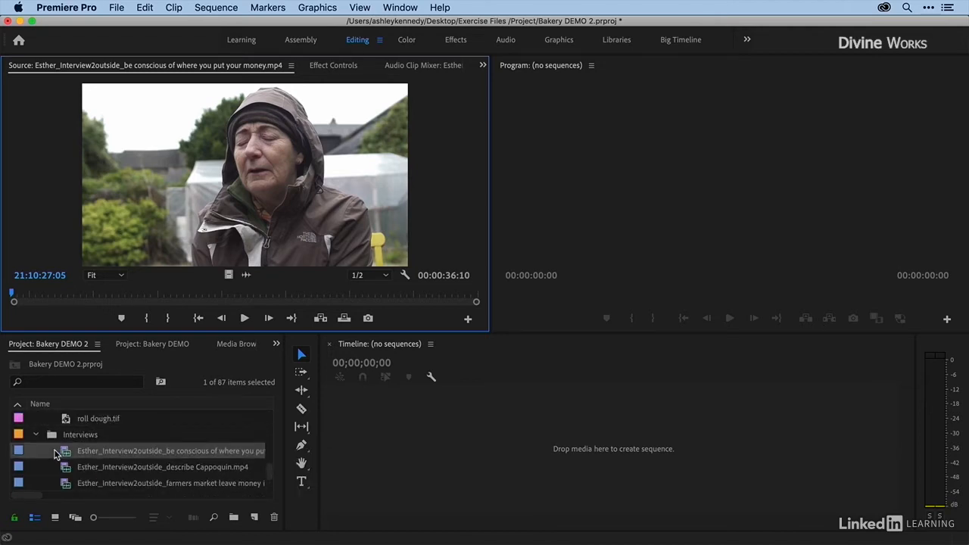
# Step: Delete the copied "be conscious of where you put your money" clip from the Interviews bin and select its original in Assets
pyautogui.click(66, 453)
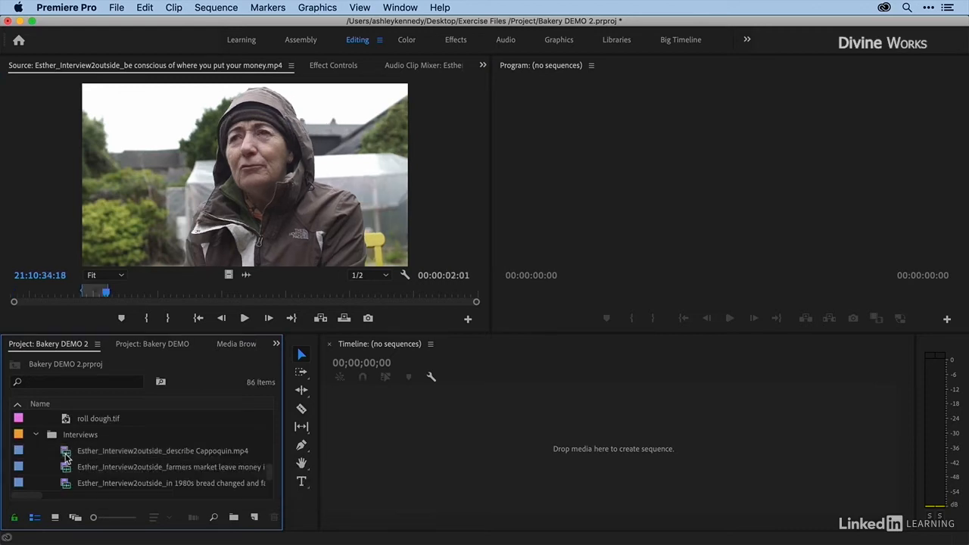
pyautogui.scroll(5, 67, 456)
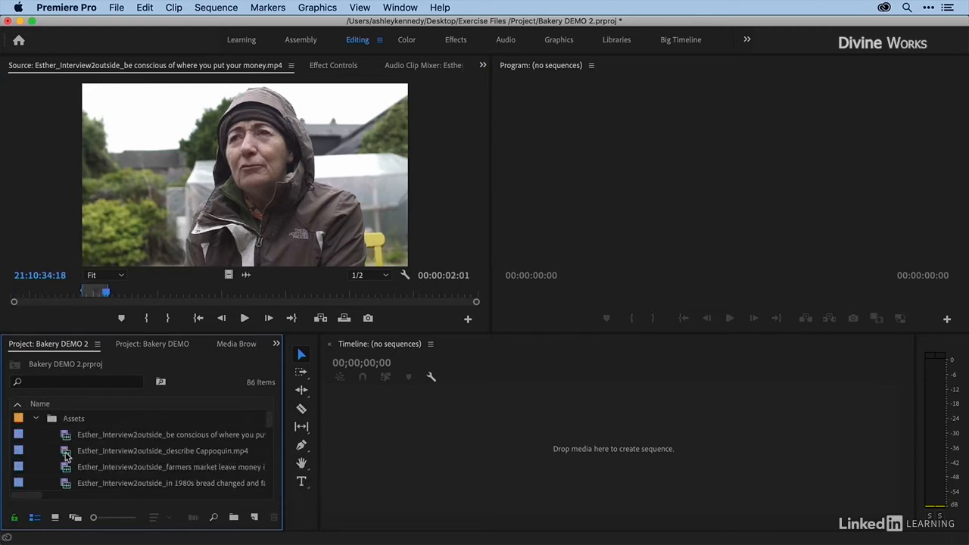
pyautogui.click(64, 438)
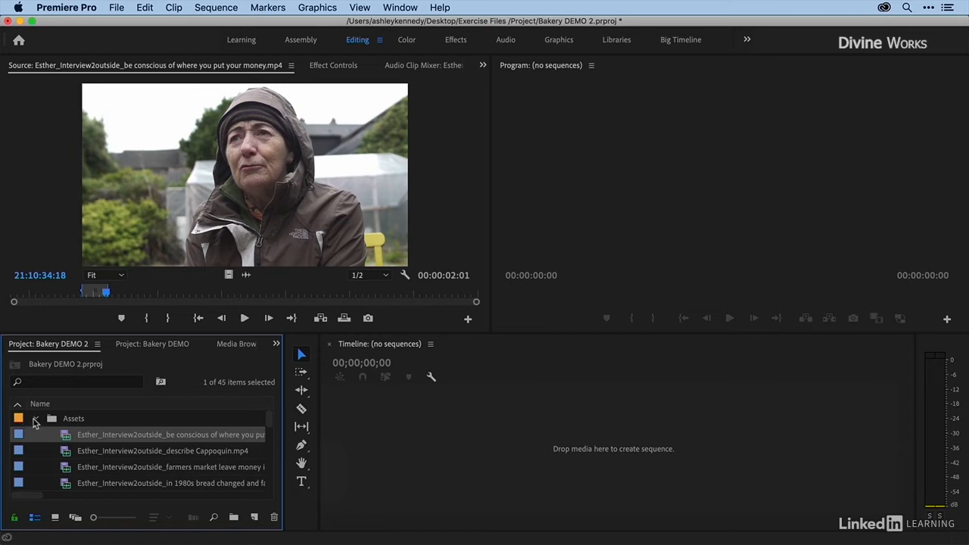
# Step: Create a sequence from the first three AdobeStock images in the Images bin, leaving the Assets and Images bins collapsed
pyautogui.click(35, 419)
pyautogui.click(38, 435)
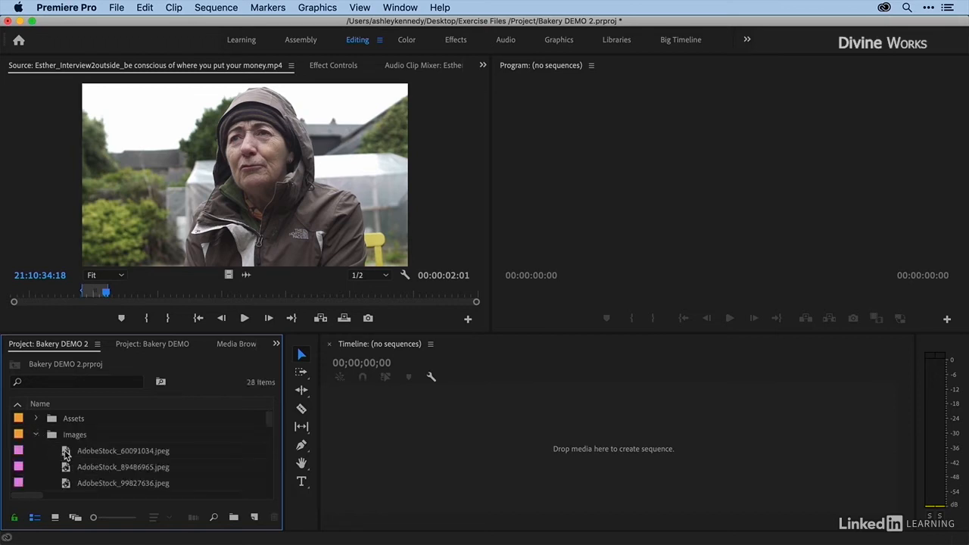
pyautogui.click(68, 455)
pyautogui.keyDown('shift'); pyautogui.click(67, 483); pyautogui.keyUp('shift')
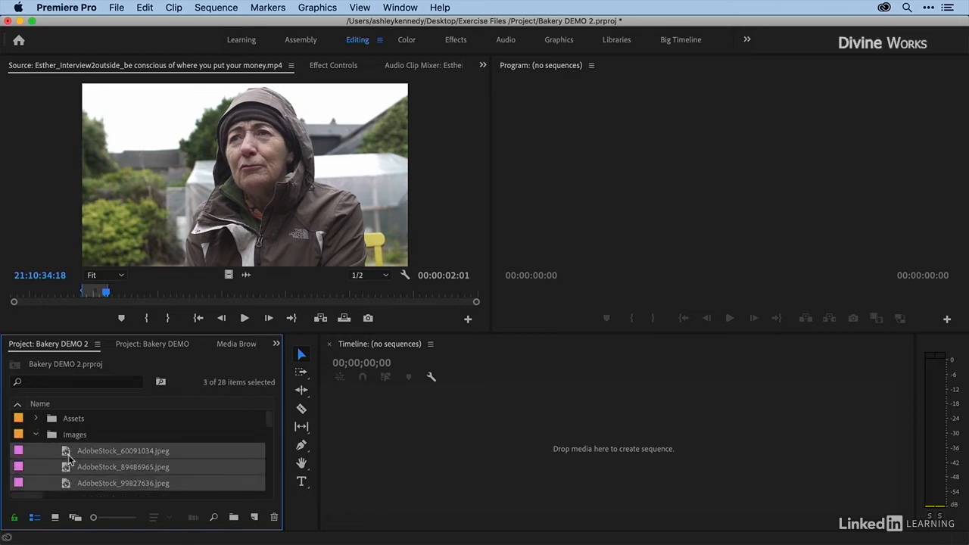
pyautogui.moveTo(70, 459); pyautogui.dragTo(422, 457)
pyautogui.click(36, 435)
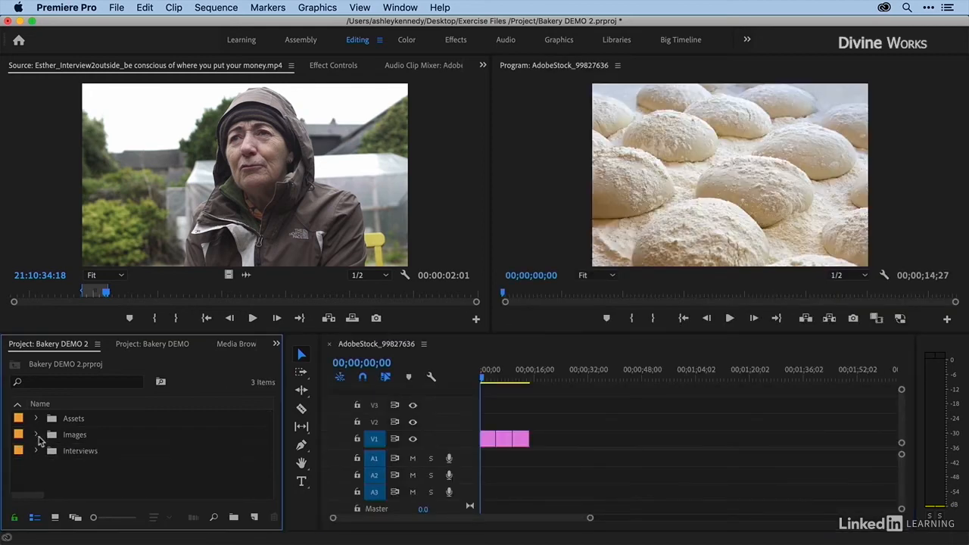
# Step: Add the "describe Cappoquin" and "farmers market leave money" clips from the Interviews bin to the sequence, directly after the three images
pyautogui.click(36, 450)
pyautogui.click(64, 468)
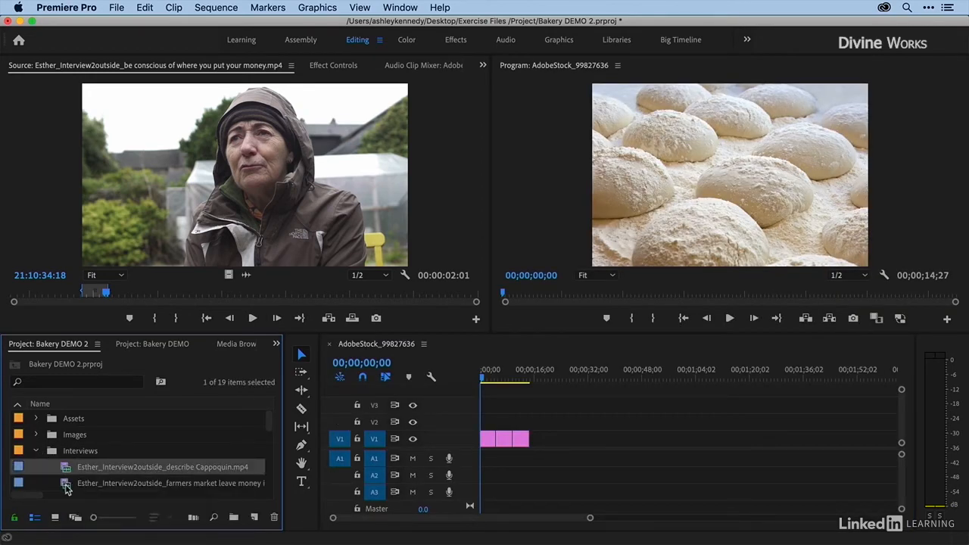
pyautogui.keyDown('shift'); pyautogui.click(66, 489); pyautogui.keyUp('shift')
pyautogui.moveTo(71, 474); pyautogui.dragTo(646, 447)
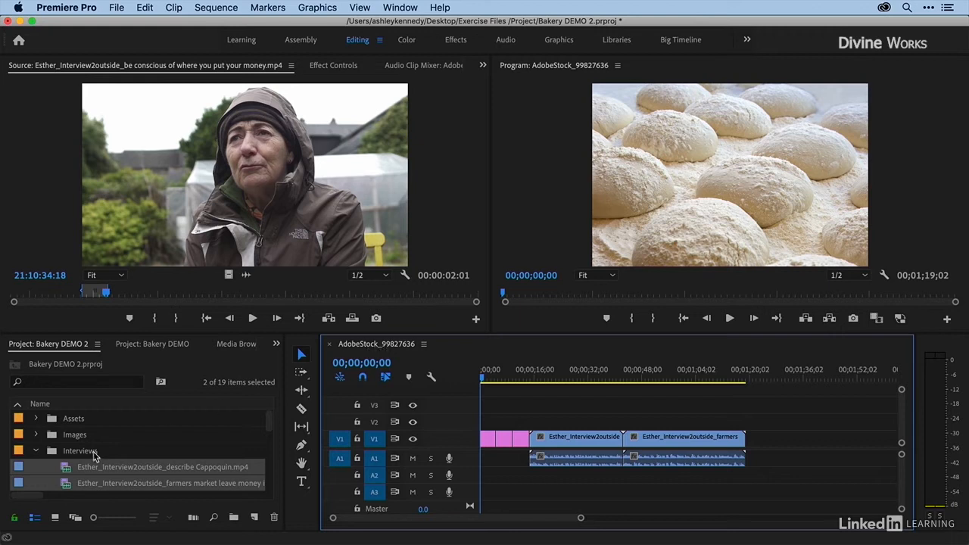
# Step: Reveal the open sequence in the project and rename it "Bakery Rough Cut 9-27"
pyautogui.scroll(-5, 91, 459)
pyautogui.scroll(5, 87, 462)
pyautogui.click(424, 344)
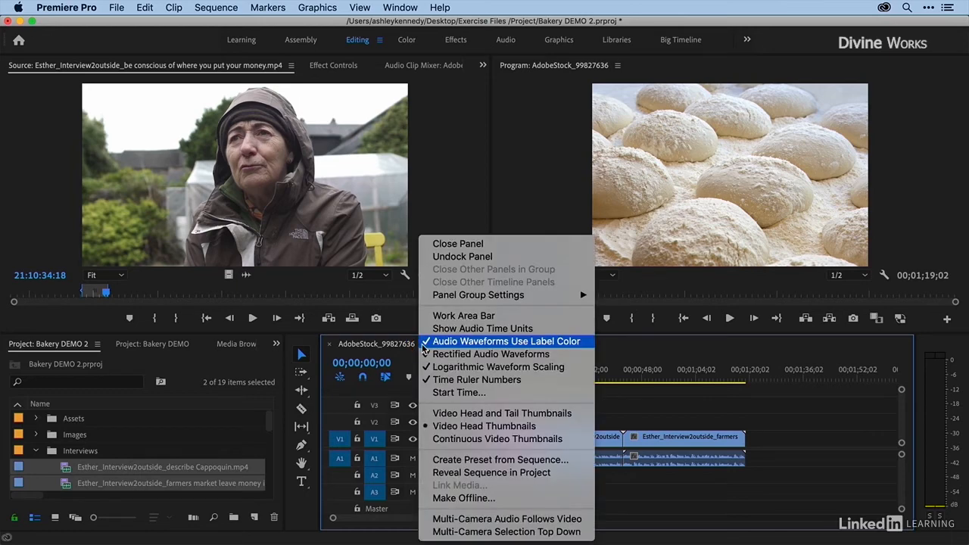
pyautogui.click(449, 474)
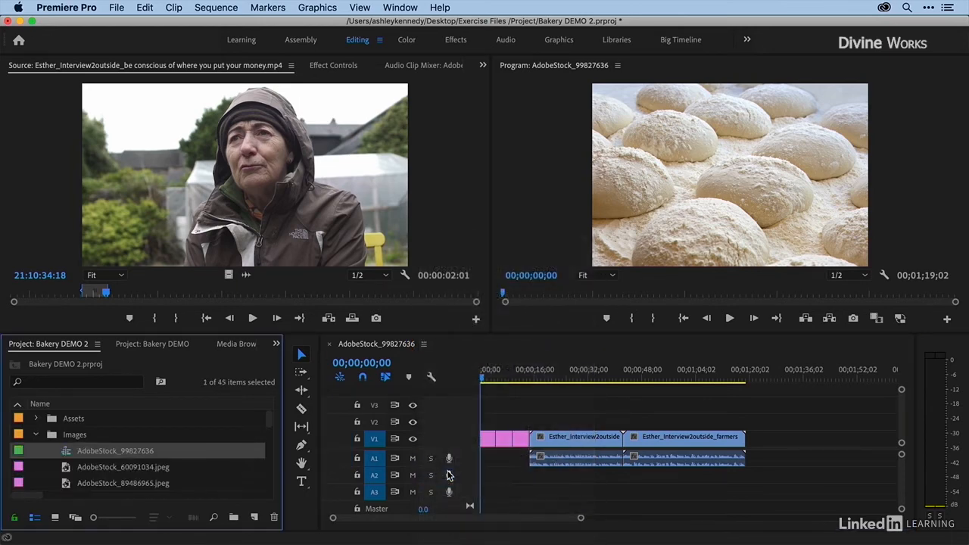
pyautogui.click(96, 451)
pyautogui.write('Bakery Rough Cut 9-27')
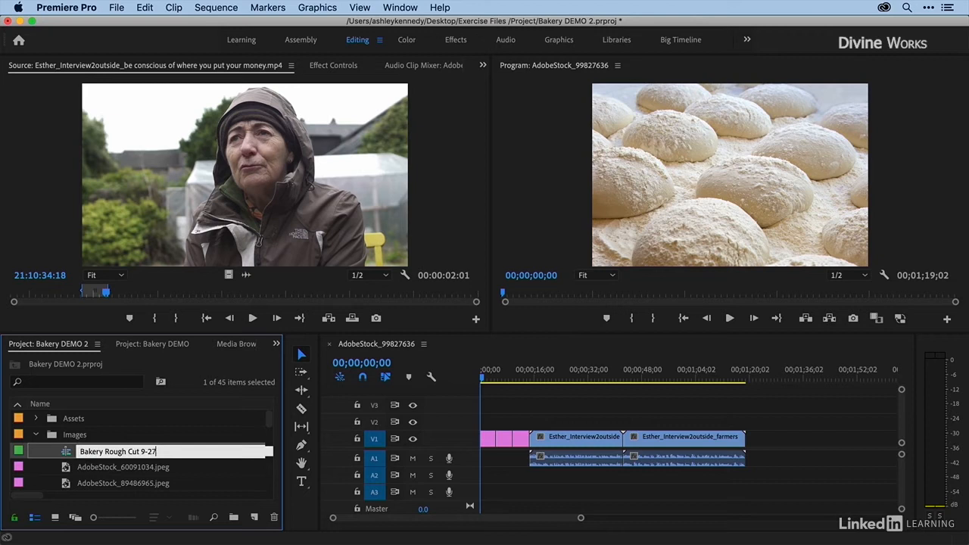
pyautogui.press('Return')
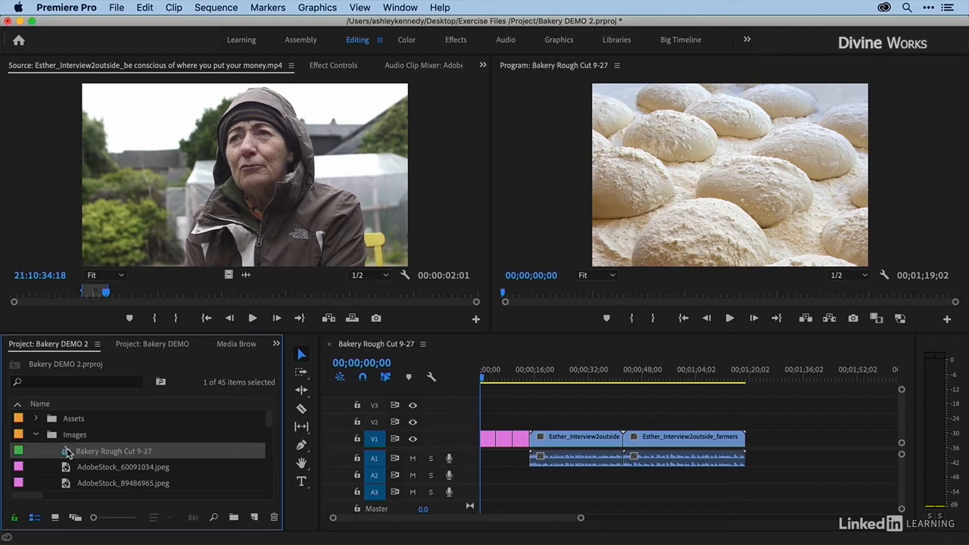
# Step: Move the Bakery Rough Cut 9-27 sequence into a new top-level bin named "_Sequences" and sort the project items by name
pyautogui.click(30, 443)
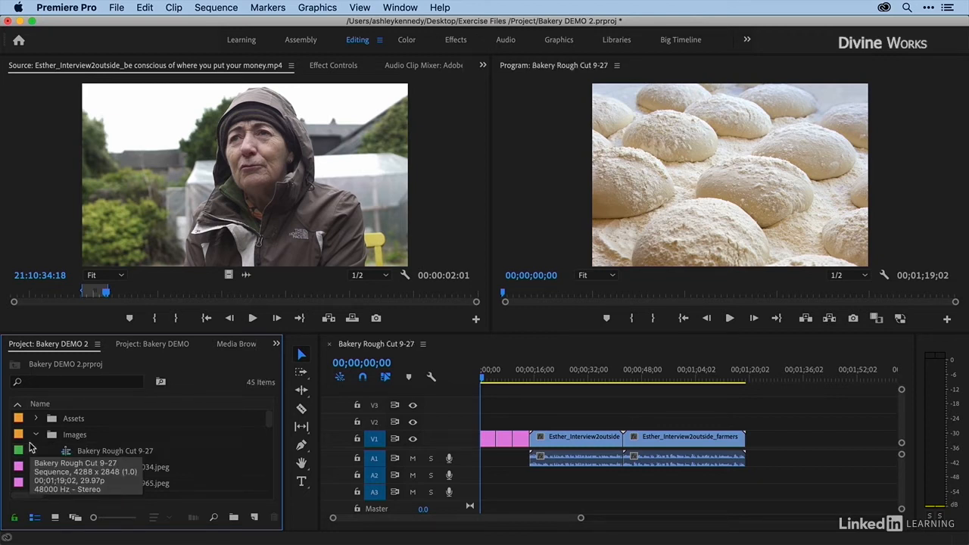
pyautogui.press('super+b')
pyautogui.press('BackSpace')
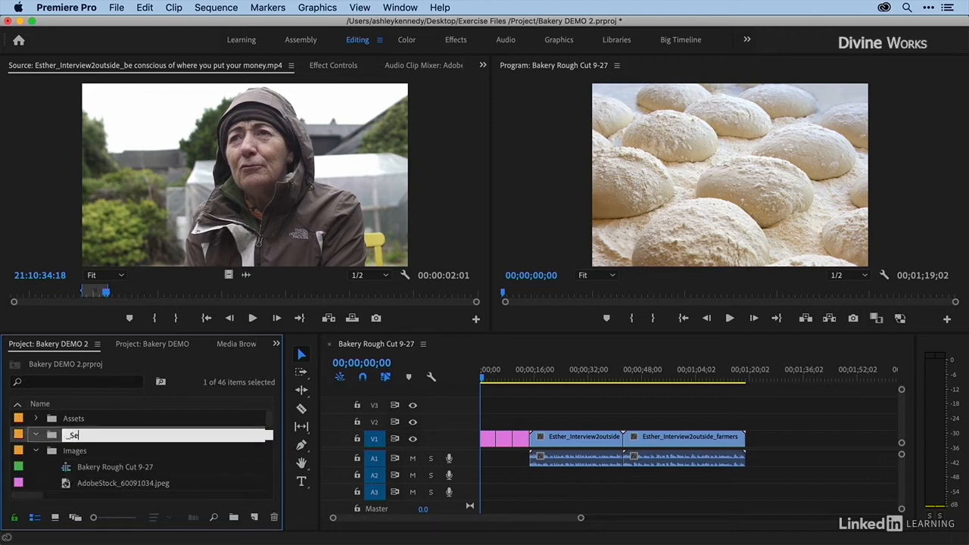
pyautogui.write('_Sequences')
pyautogui.press('Return')
pyautogui.moveTo(68, 470); pyautogui.dragTo(57, 432)
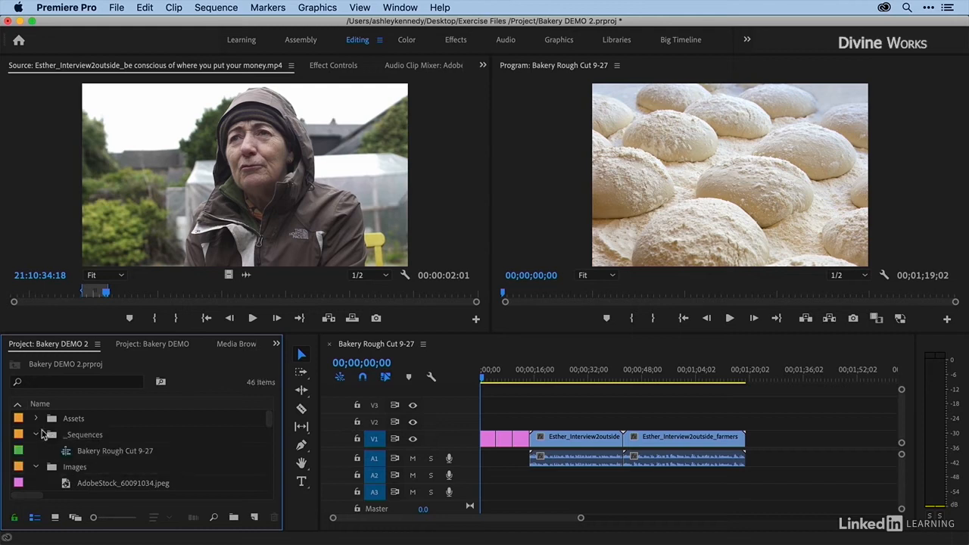
pyautogui.click(74, 405)
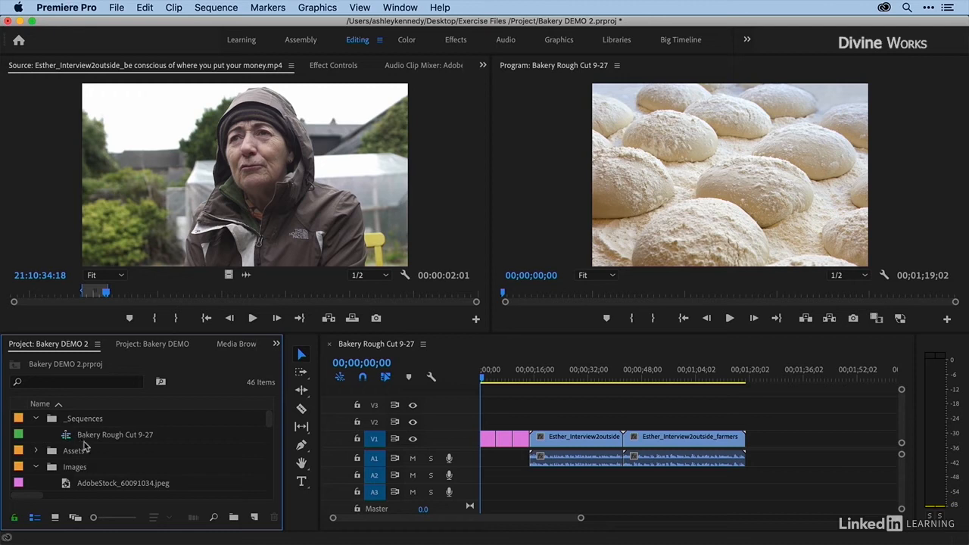
# Step: Duplicate the Bakery Rough Cut 9-27 sequence and rename the duplicate "Bakery Rough Cut 9-28"
pyautogui.click(66, 438)
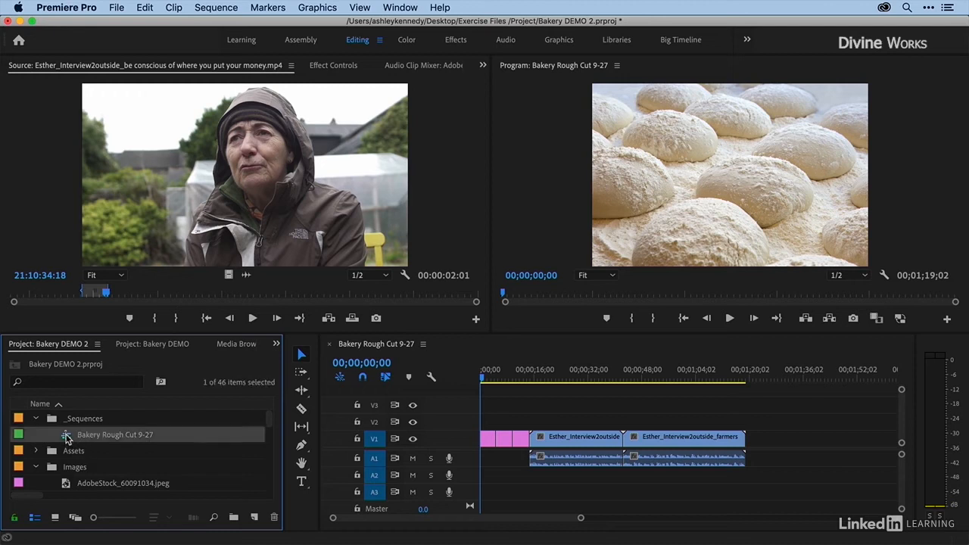
pyautogui.rightClick(67, 439)
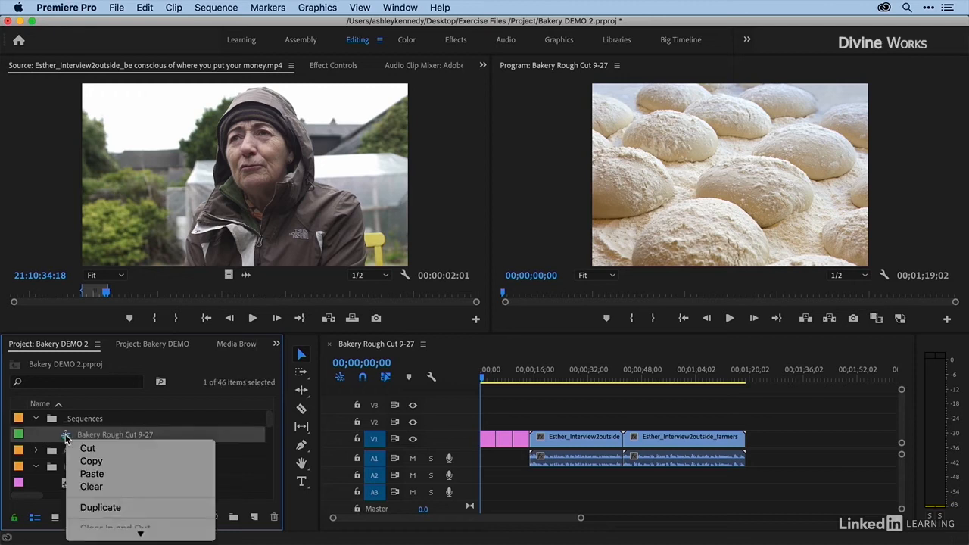
pyautogui.click(87, 505)
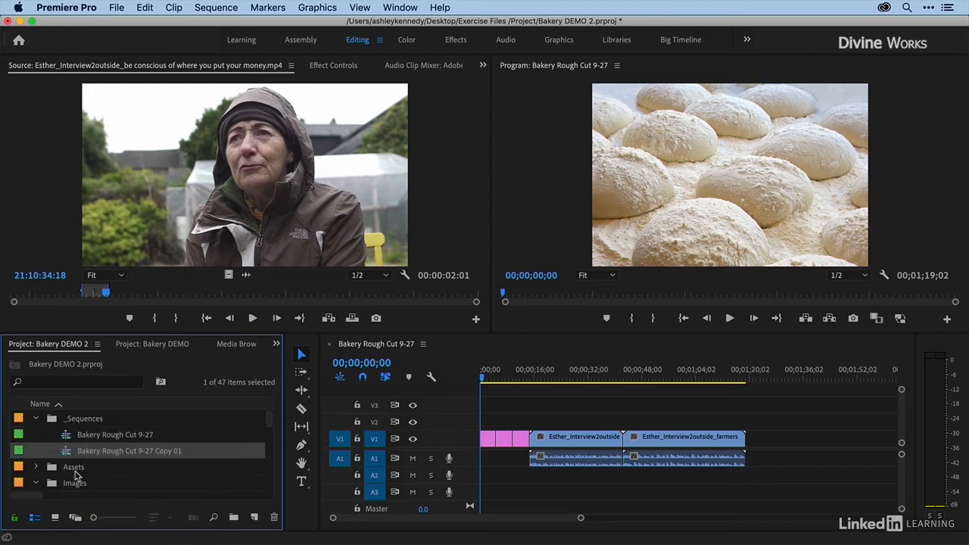
pyautogui.click(147, 452)
pyautogui.click(152, 451)
pyautogui.moveTo(152, 452); pyautogui.dragTo(240, 453)
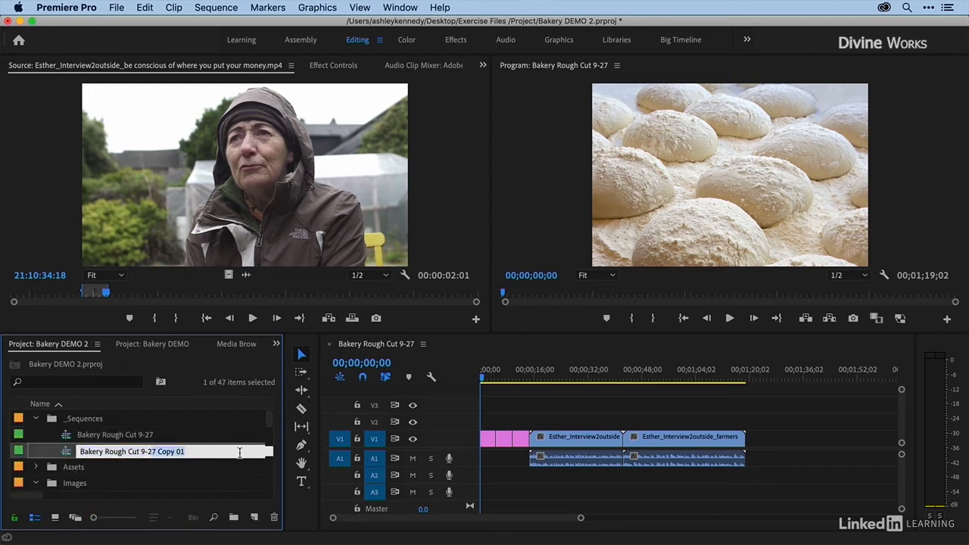
pyautogui.write('8')
pyautogui.press('Return')
# Step: Open Bakery Rough Cut 9-28, shorten both interview clips without leaving a gap, and ripple-delete the third image
pyautogui.doubleClick(65, 452)
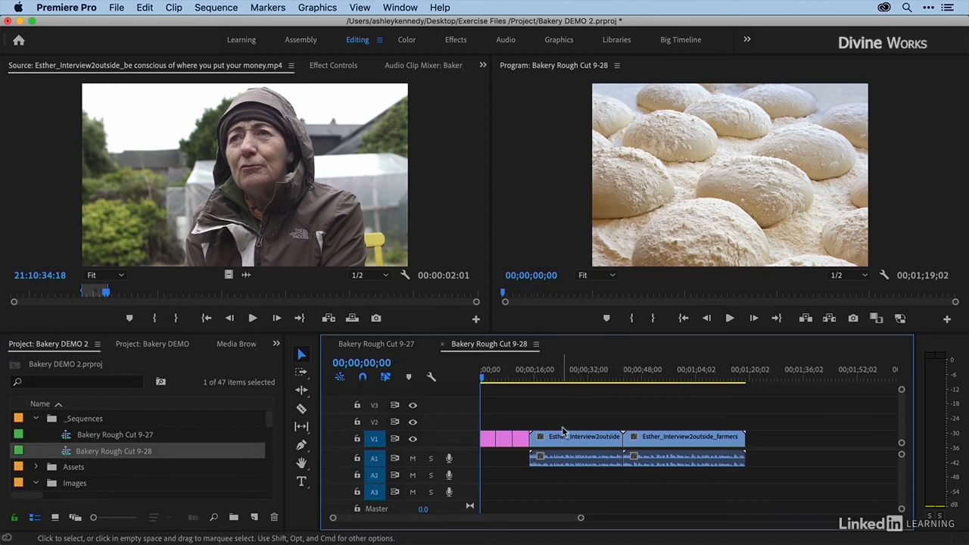
pyautogui.moveTo(615, 437); pyautogui.dragTo(573, 438)
pyautogui.moveTo(582, 379); pyautogui.dragTo(616, 378)
pyautogui.press('q')
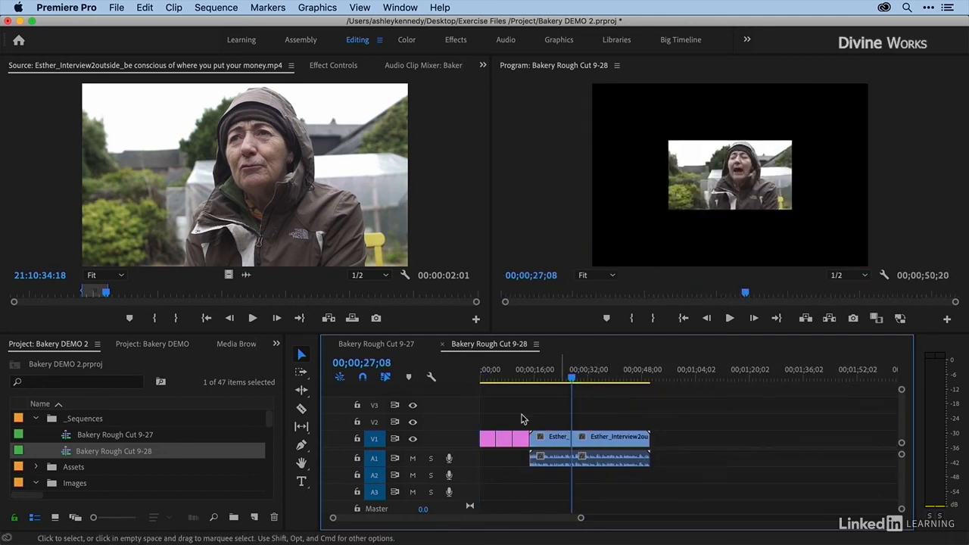
pyautogui.click(522, 440)
pyautogui.hotkey('shift', 'Delete')
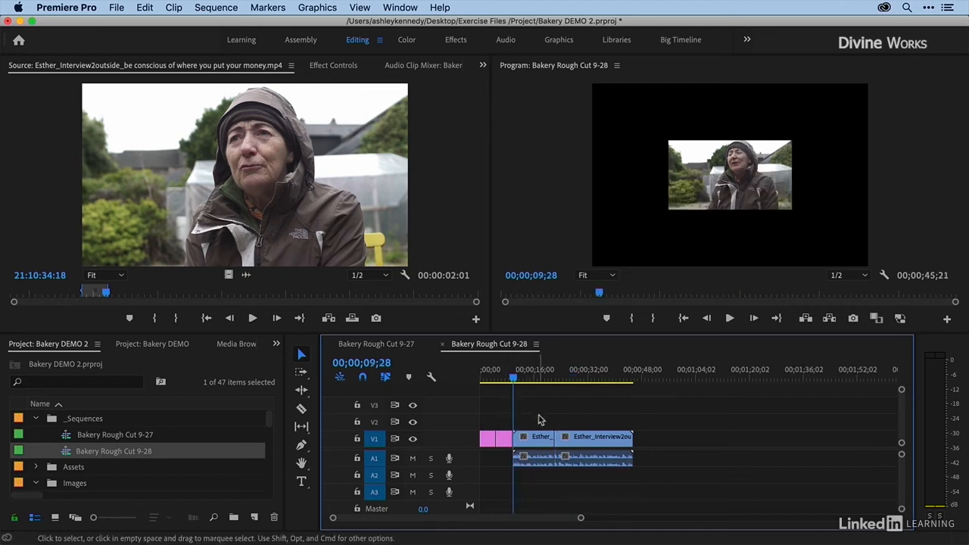
# Step: Compare the Bakery Rough Cut 9-27 and 9-28 timelines, finishing with 9-27 open
pyautogui.click(384, 346)
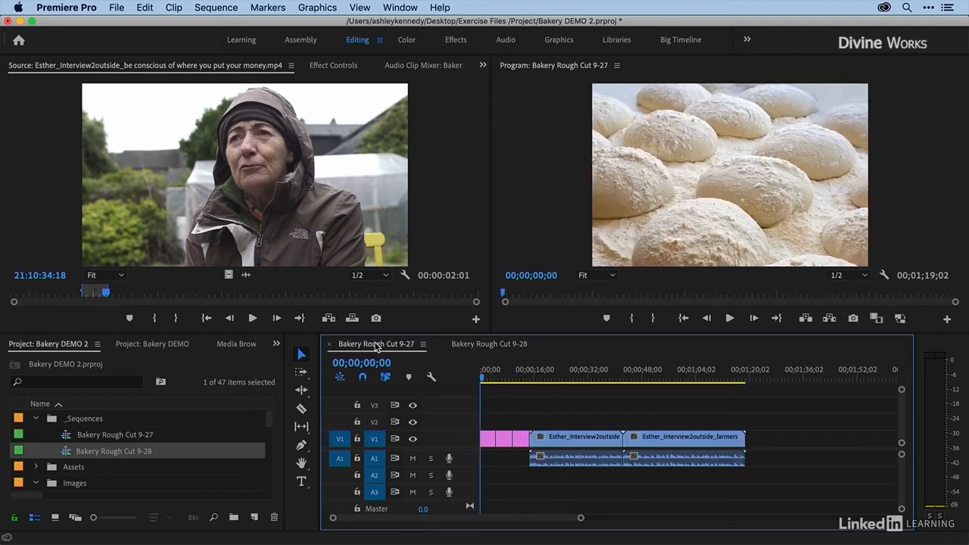
pyautogui.click(479, 347)
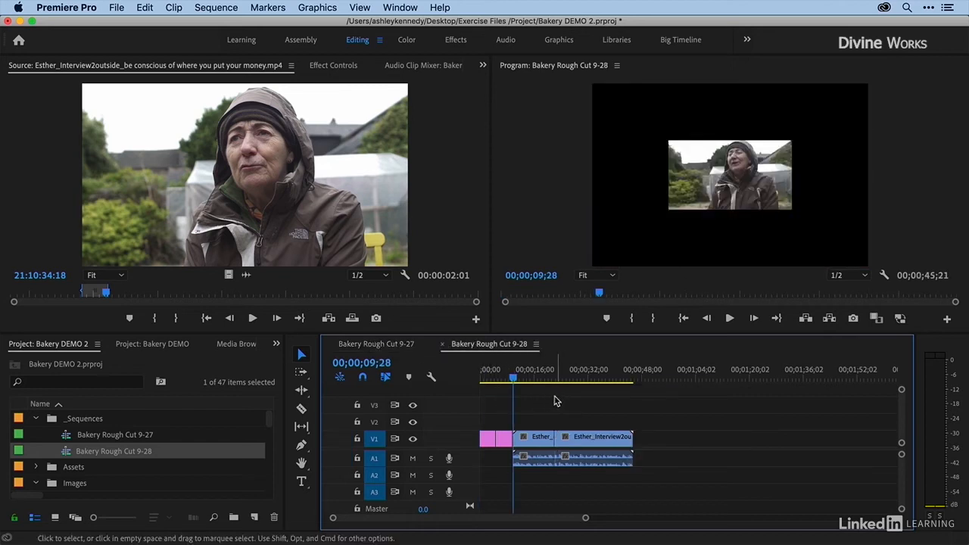
pyautogui.click(383, 347)
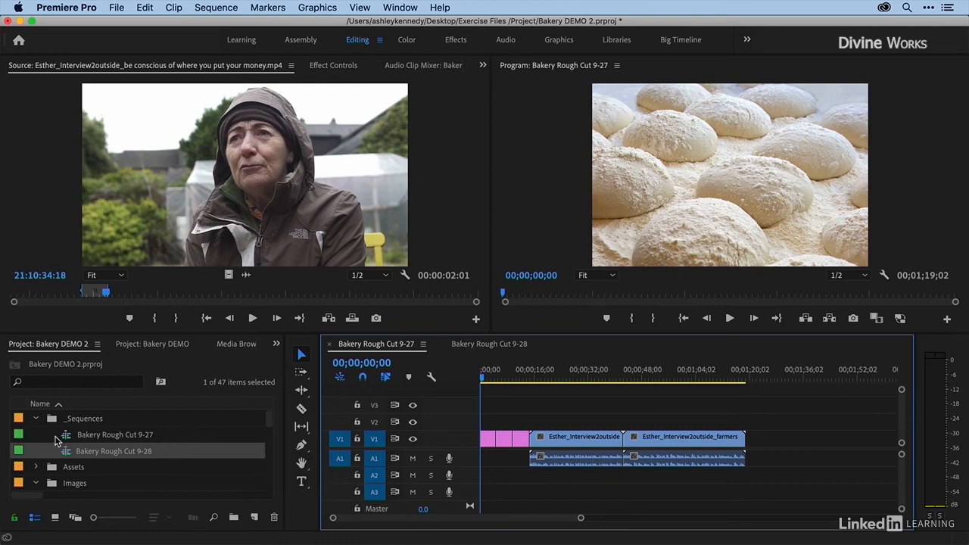
# Step: Delete the unused AdobeStock_258990570.jpeg copy from the Images bin
pyautogui.scroll(-2, 44, 450)
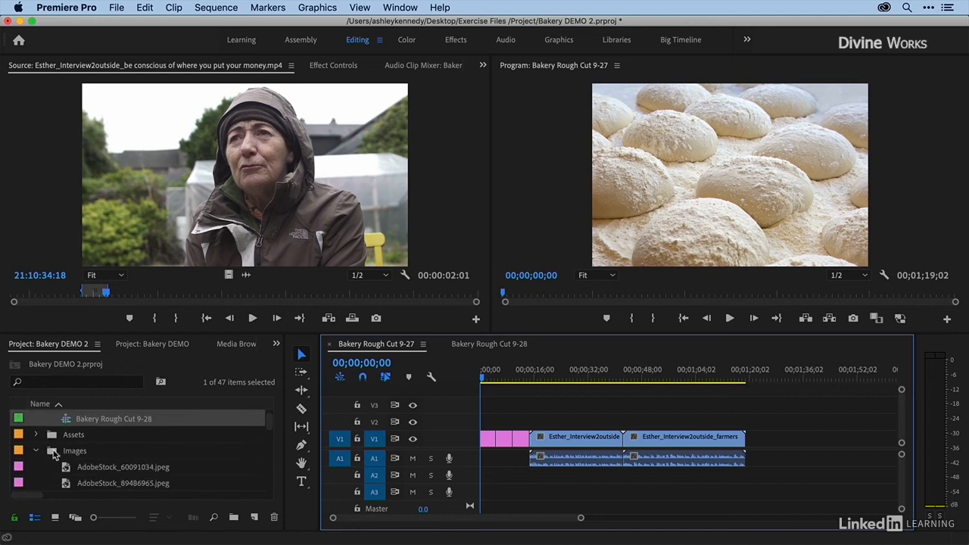
pyautogui.scroll(-8, 52, 452)
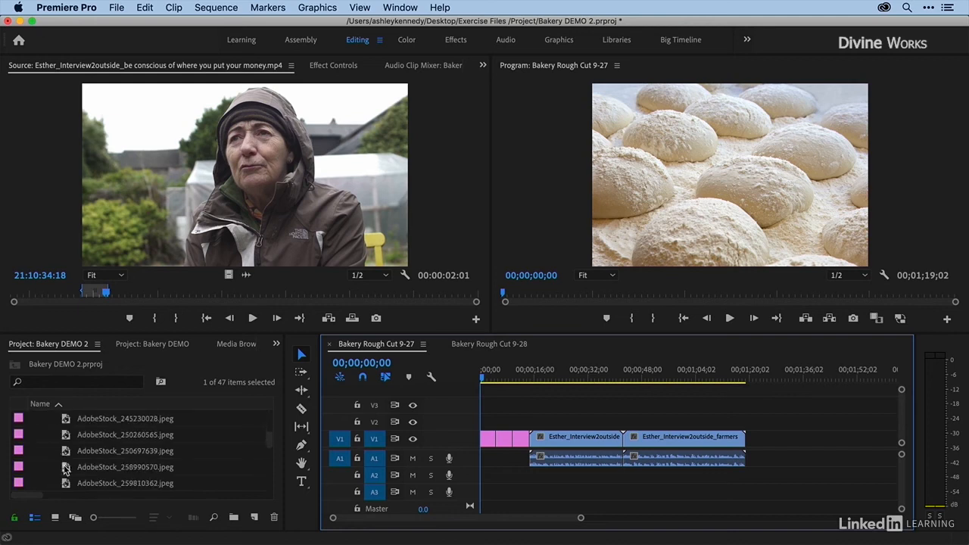
pyautogui.click(66, 469)
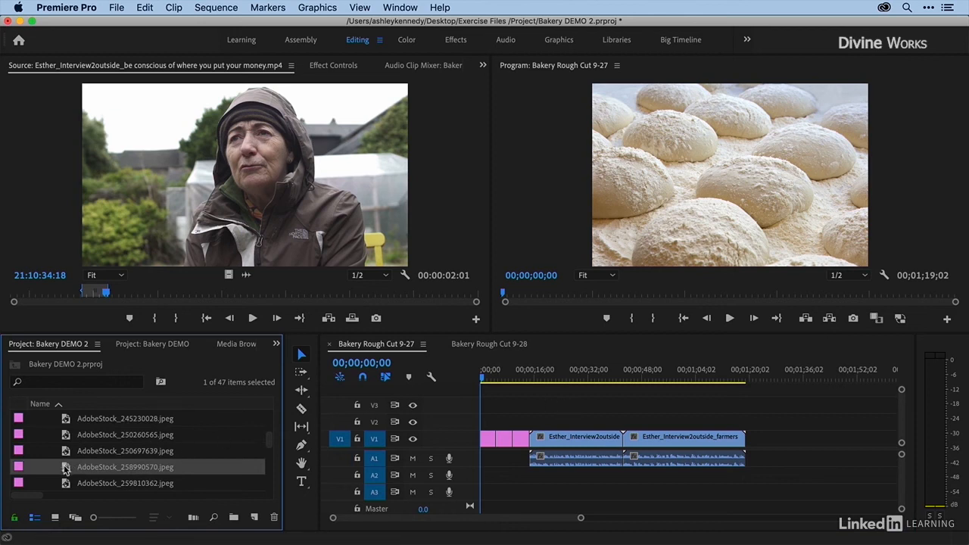
pyautogui.press('Delete')
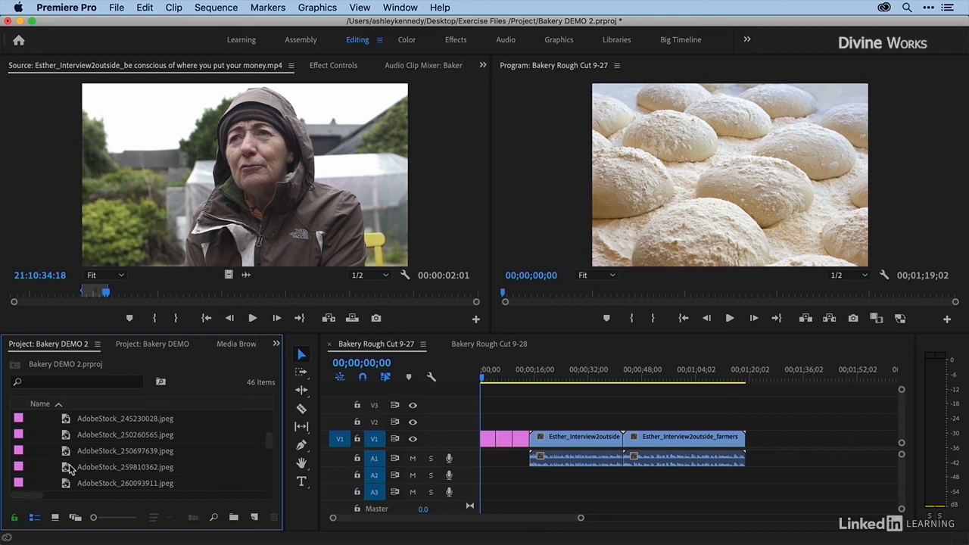
# Step: Delete AdobeStock_60091034.jpeg from the Images bin, agreeing to remove its clip references from the sequences as well
pyautogui.scroll(3, 66, 468)
pyautogui.scroll(3, 67, 468)
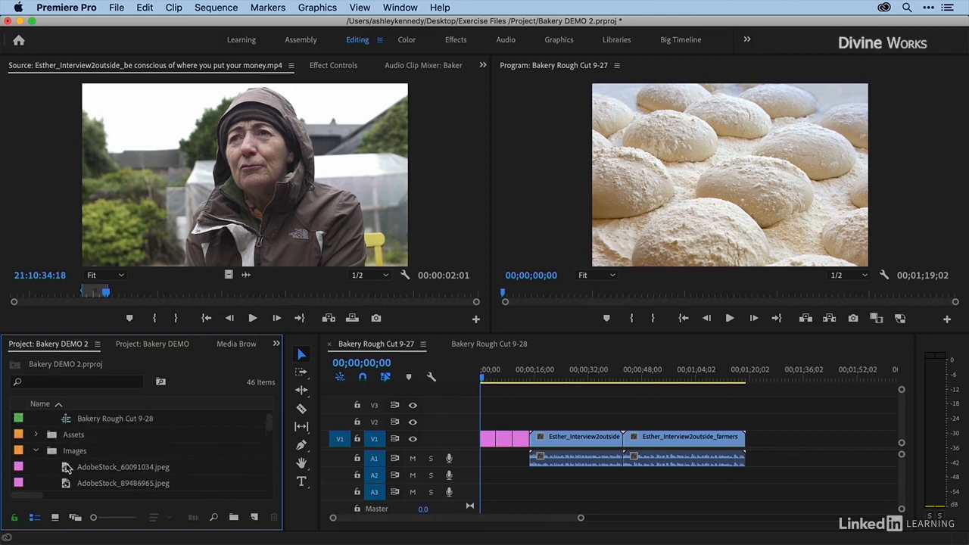
pyautogui.scroll(-1, 66, 468)
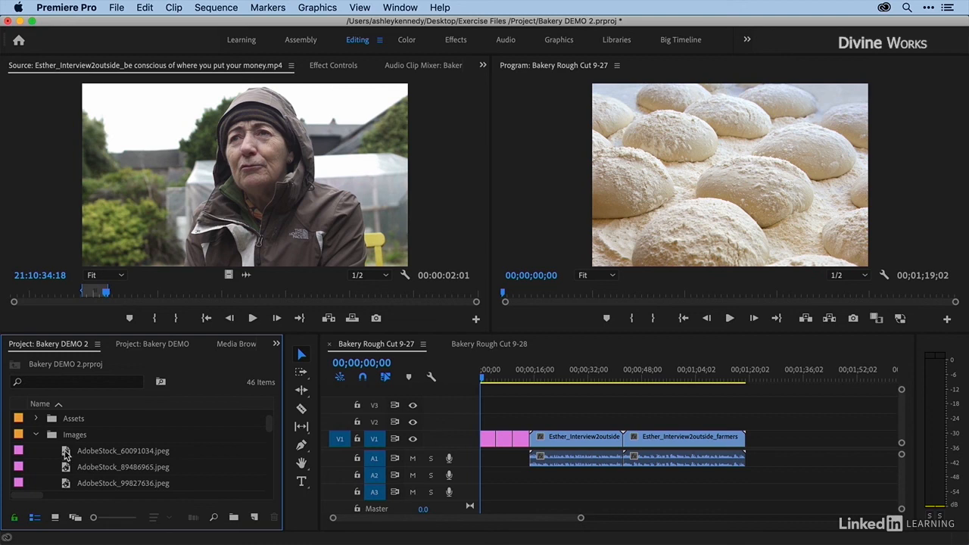
pyautogui.click(66, 452)
pyautogui.press('Delete')
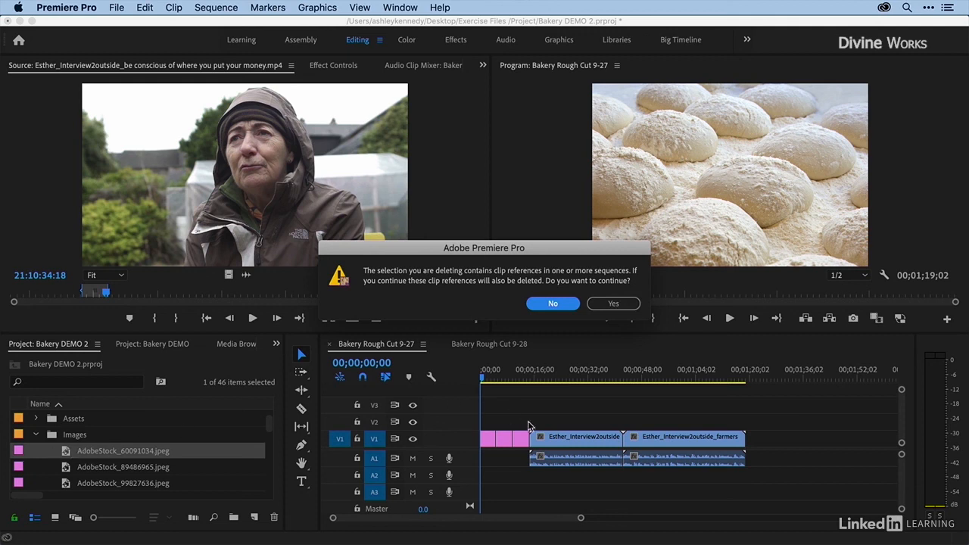
pyautogui.click(614, 305)
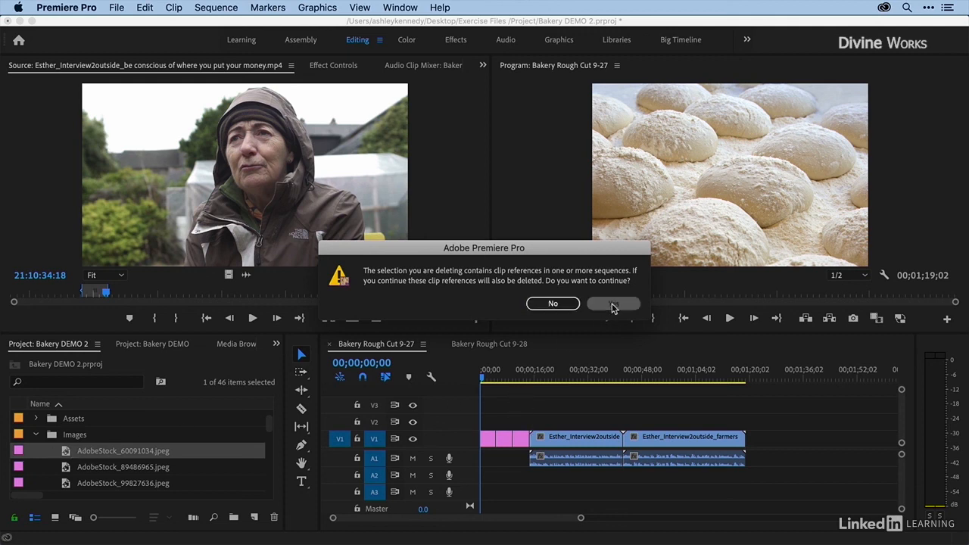